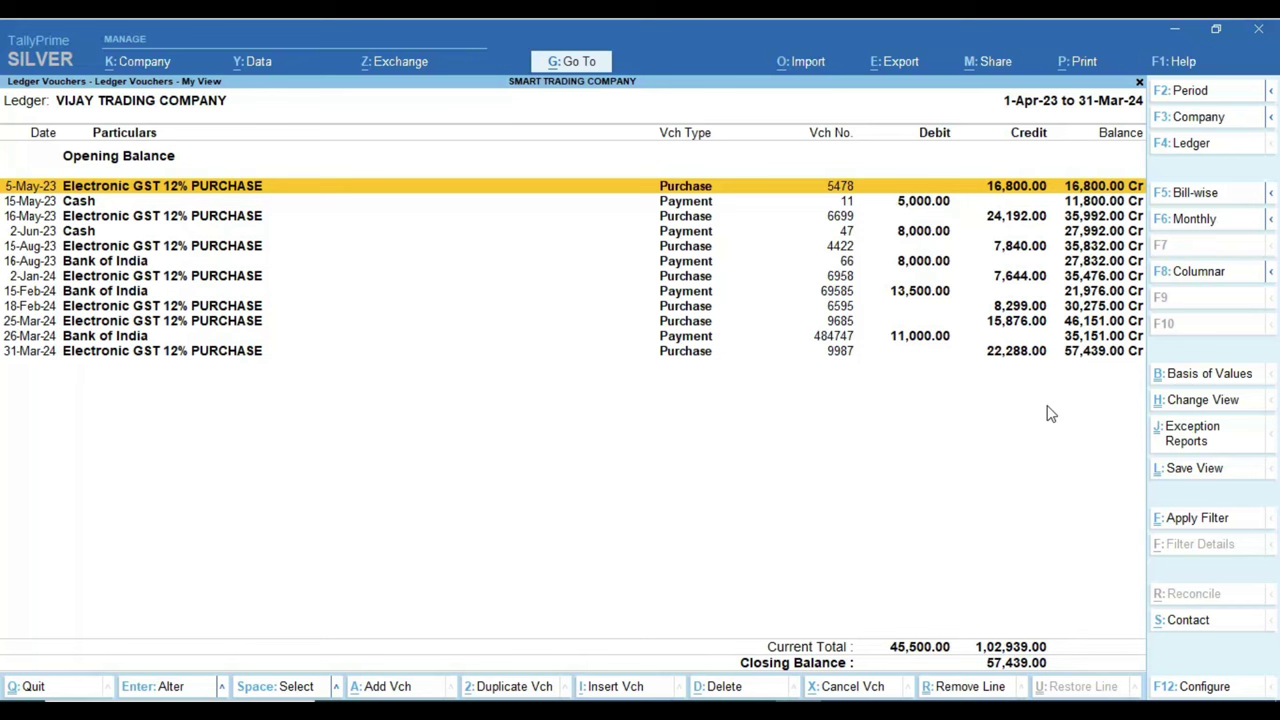
- Open the 25-Mar-24 purchase voucher from the ledger to examine its item and GST breakdown, and return to the ledger
left_click(1028, 356)
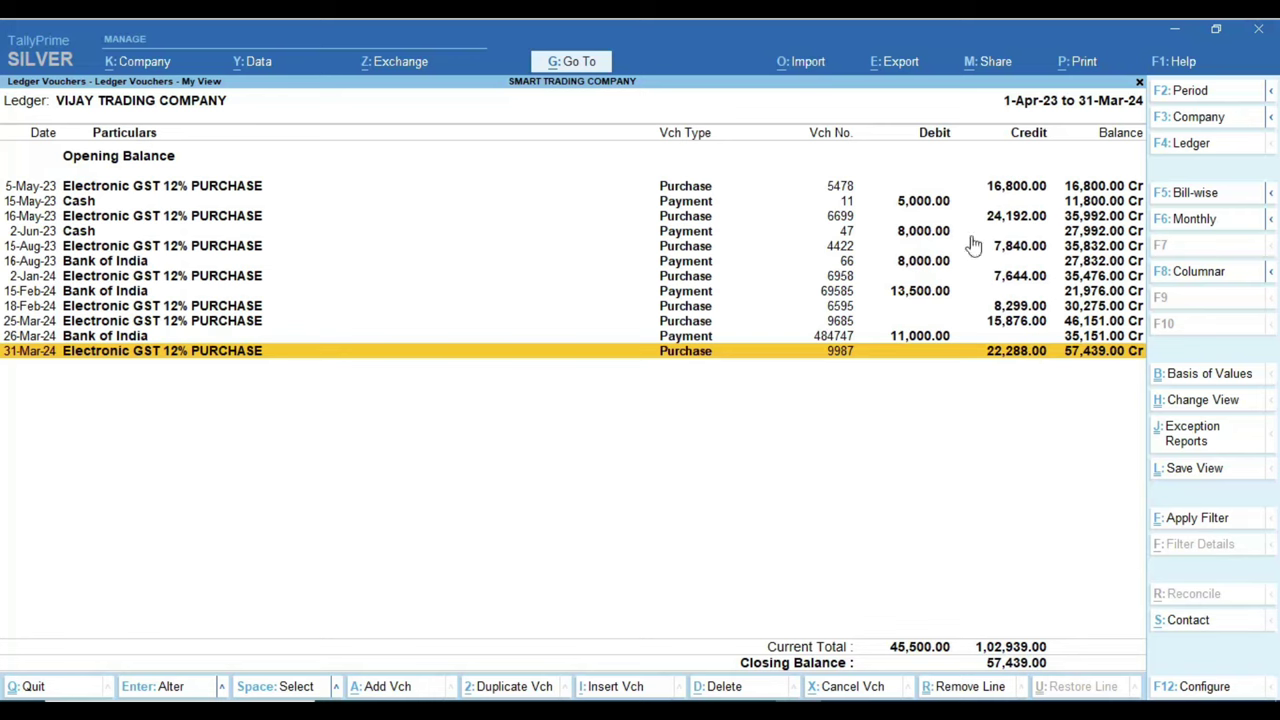
left_click(1036, 322)
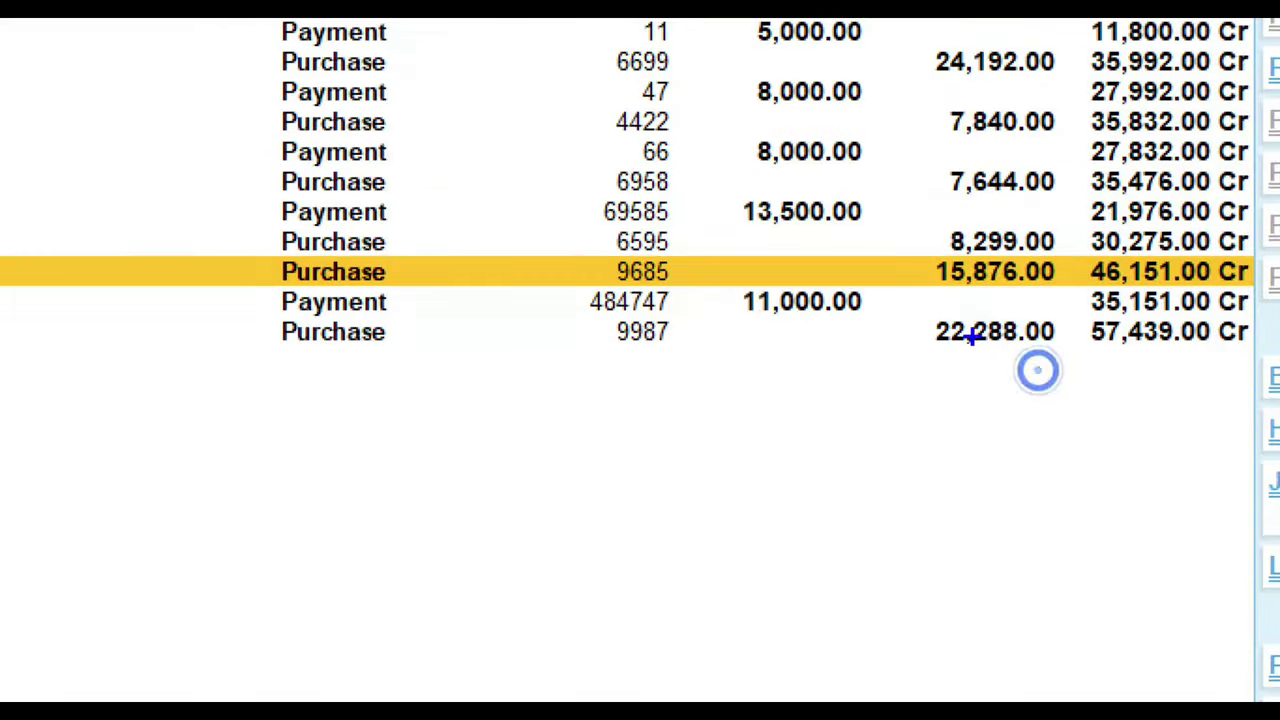
mouse_move(923, 249)
left_mouse_down()
mouse_move(1023, 303)
mouse_move(1092, 296)
left_mouse_up()
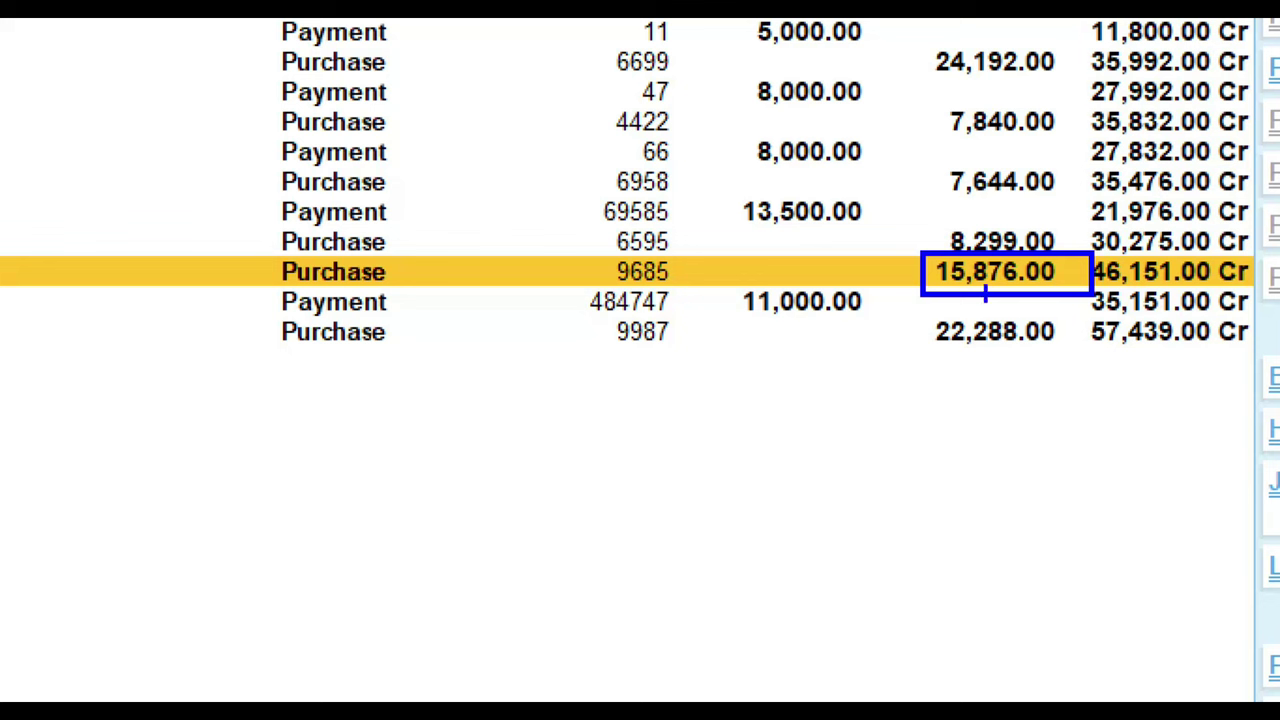
mouse_move(848, 416)
left_mouse_down()
mouse_move(955, 288)
mouse_move(998, 457)
left_mouse_up()
left_click_drag(958, 289, 1066, 422)
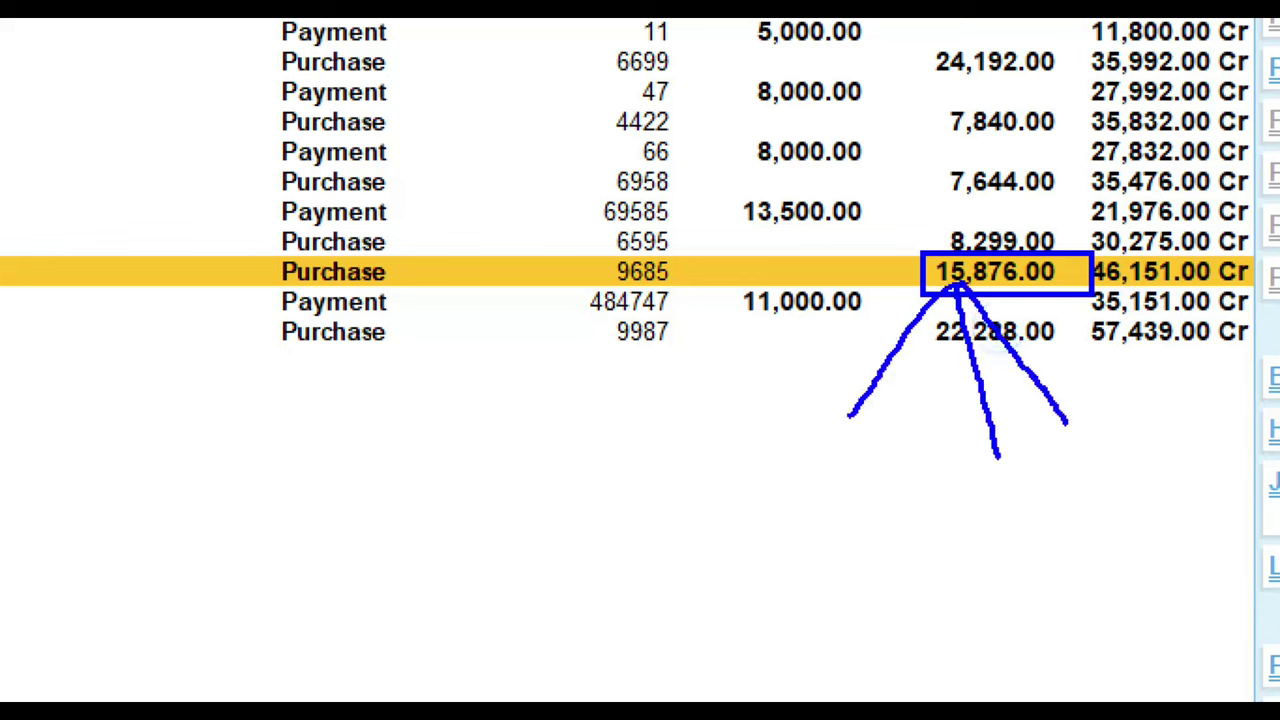
left_click_drag(950, 288, 700, 437)
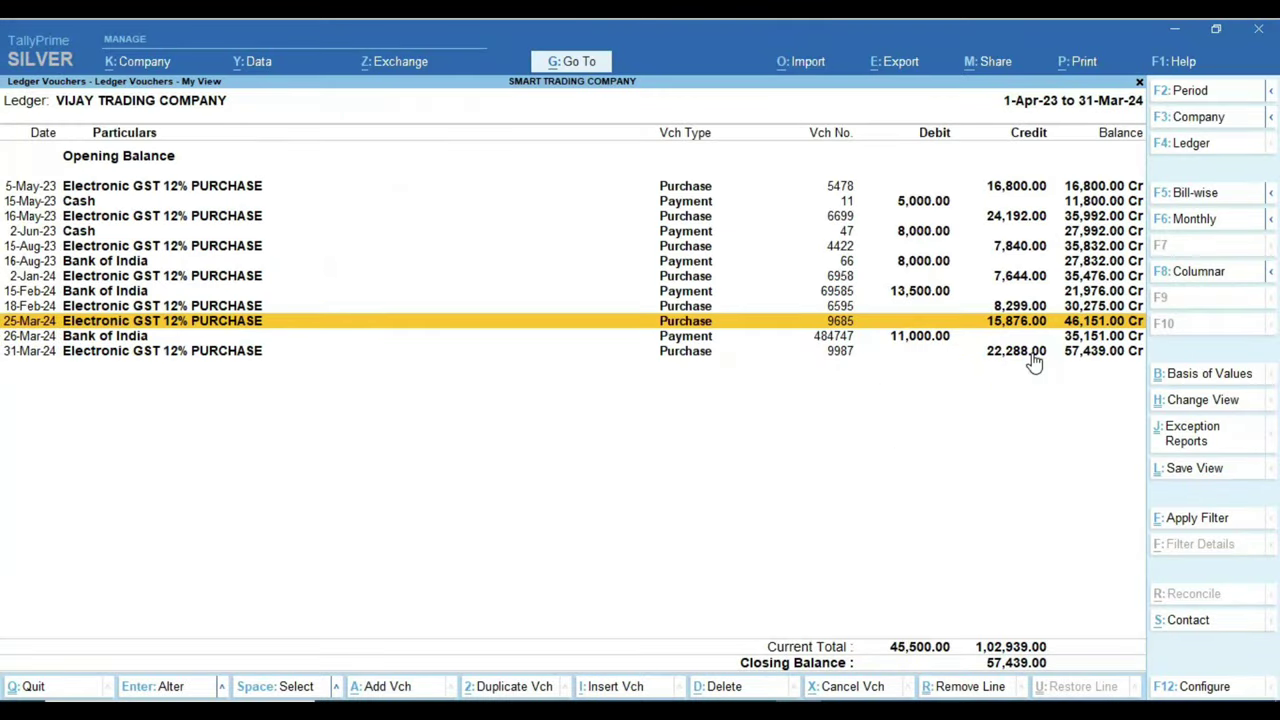
key("Return")
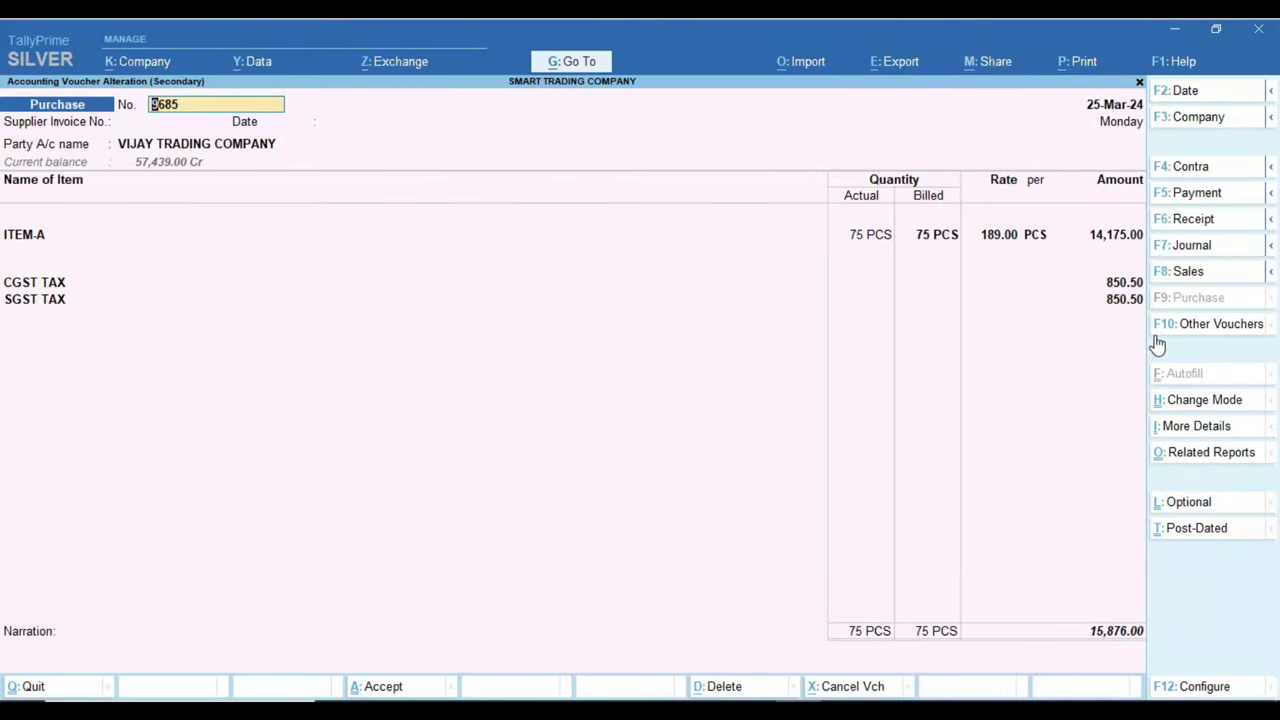
key("Escape")
key("y")
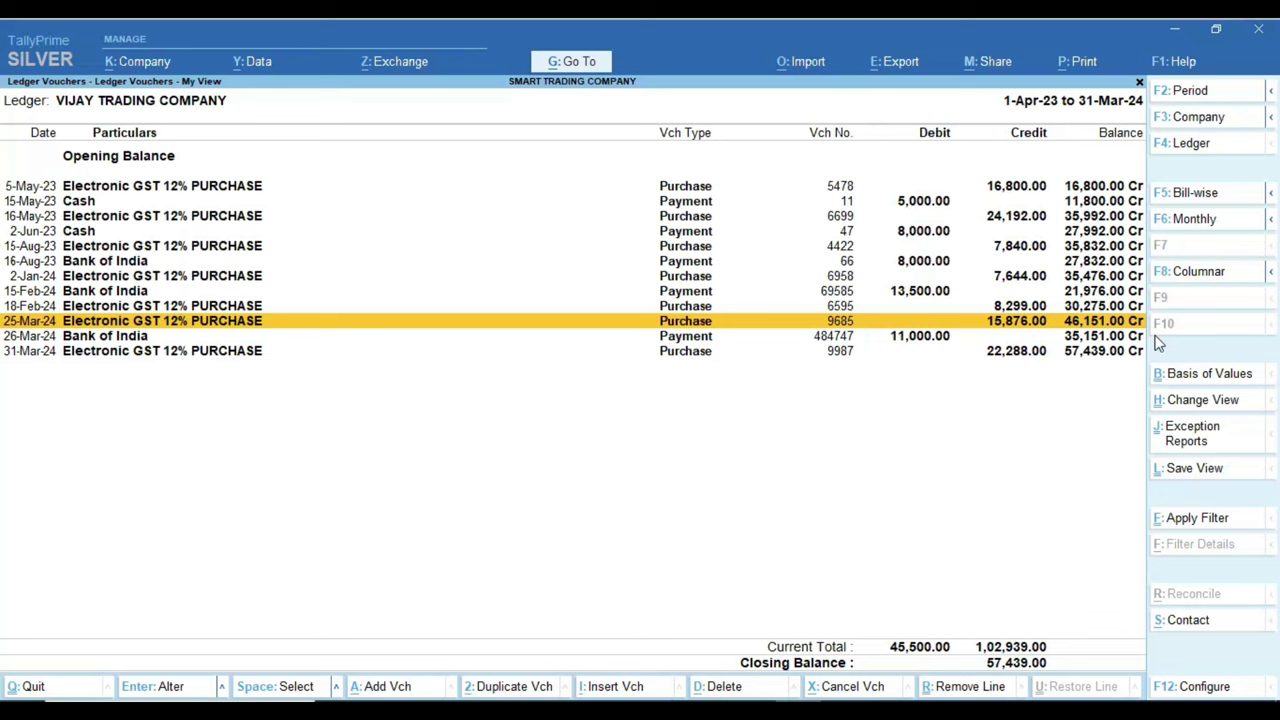
- Open the columnar register settings for the ledger and keep the existing options from buyer/supplier name through item value
left_click(1205, 275)
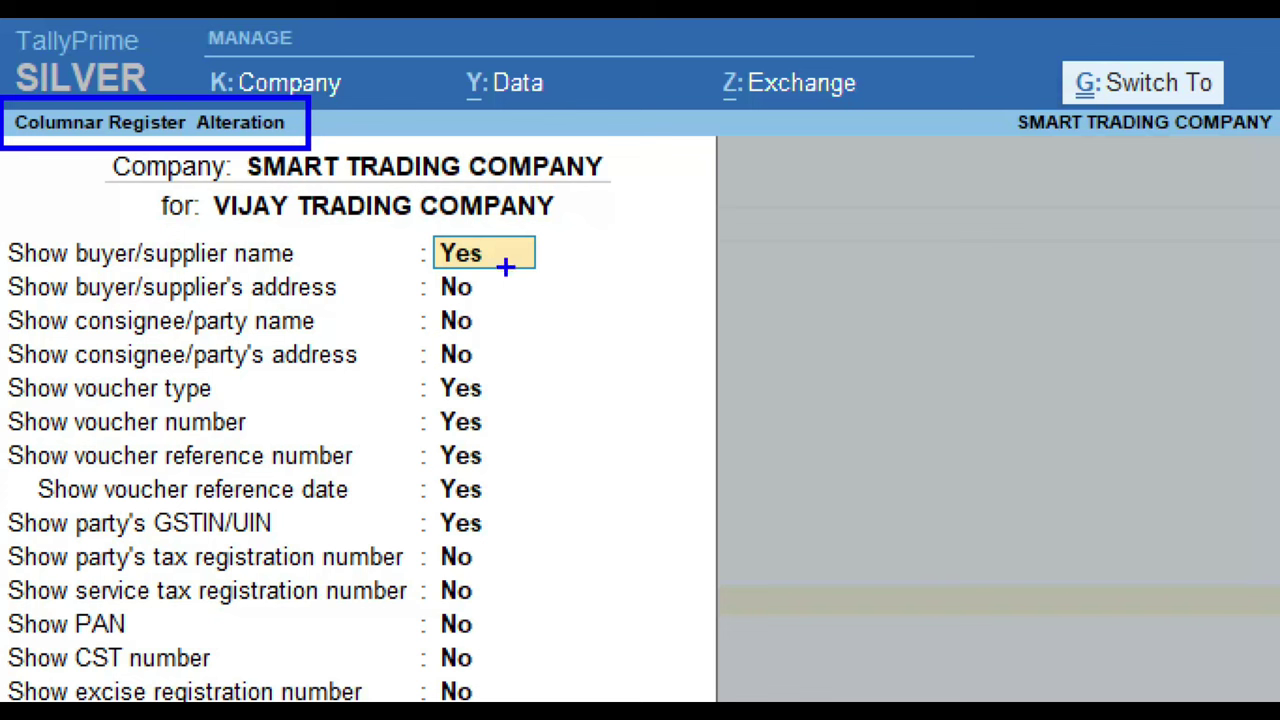
mouse_move(148, 188)
left_mouse_down()
mouse_move(178, 212)
mouse_move(557, 238)
mouse_move(585, 222)
left_mouse_up()
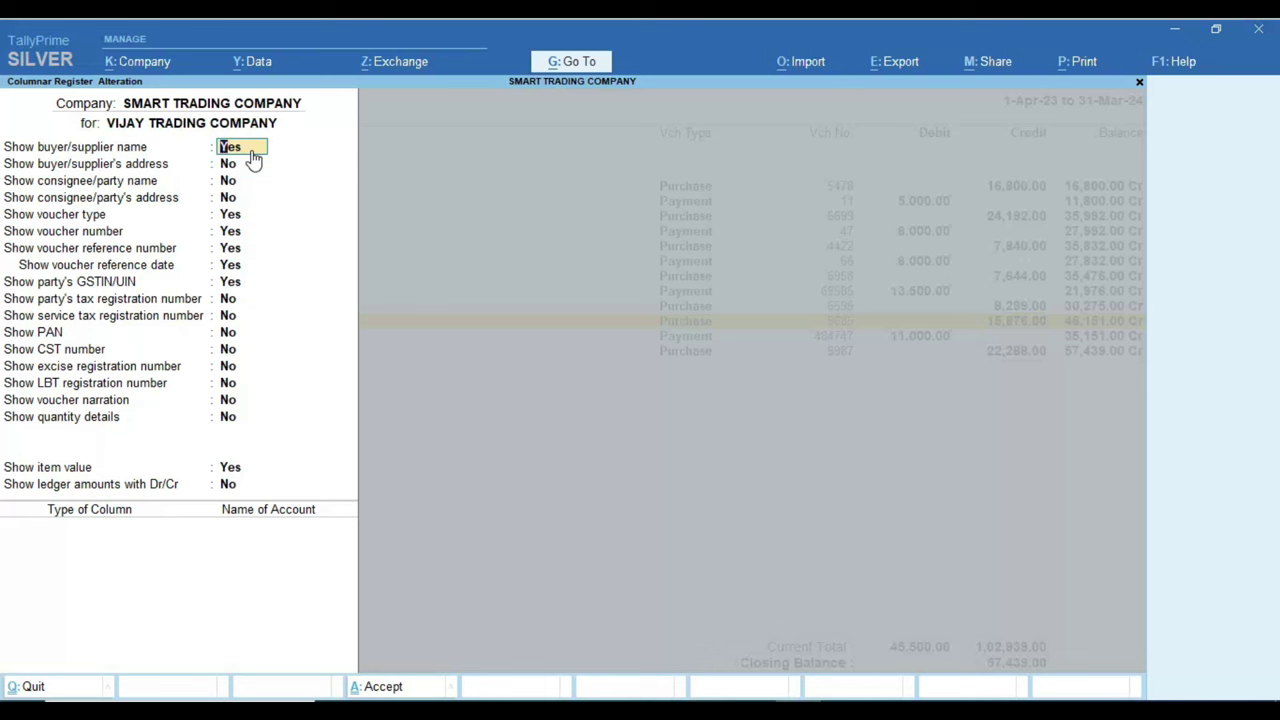
key("Return")
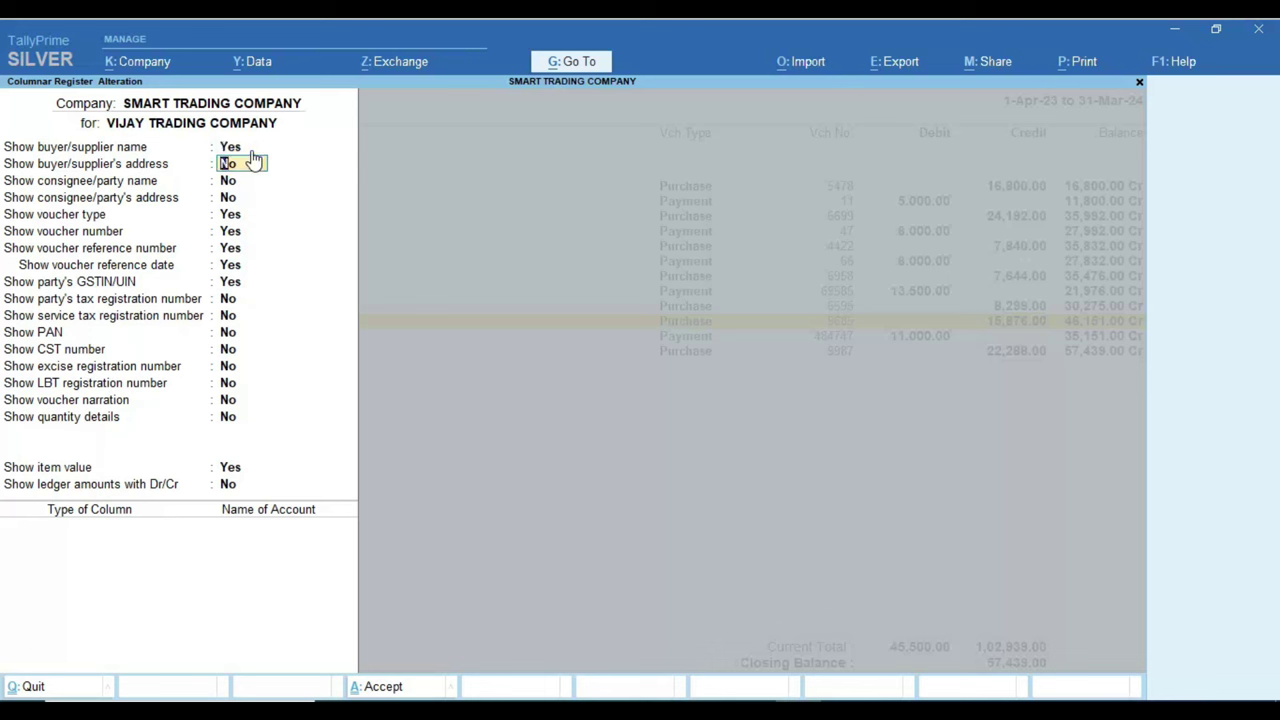
key("Return")
key("Return")
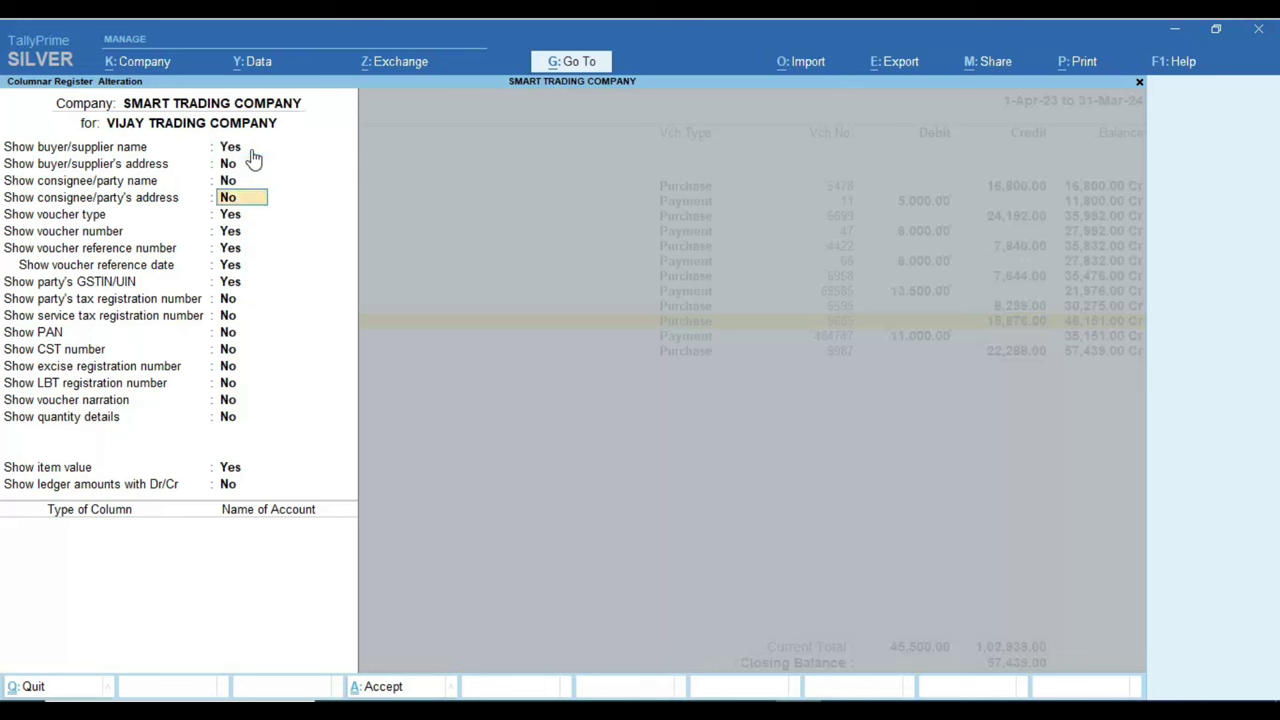
key("Return")
key("Return")
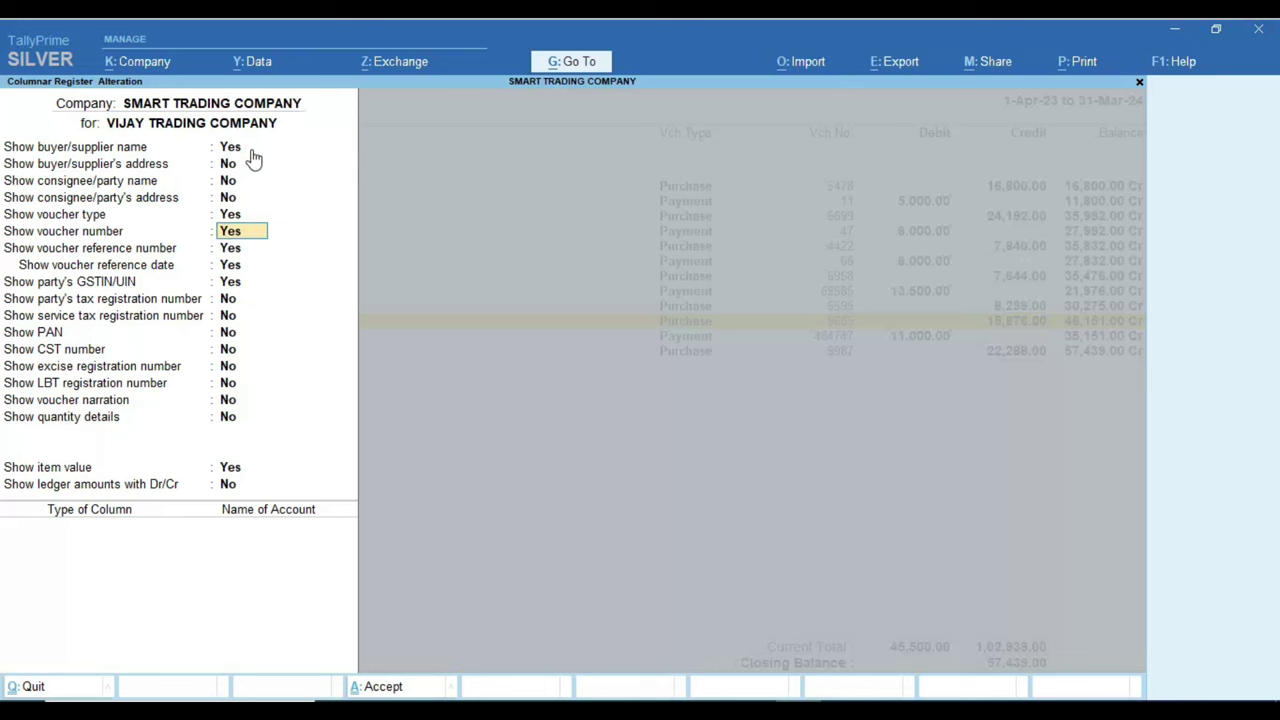
key("Return")
key("Return")
key("Return")
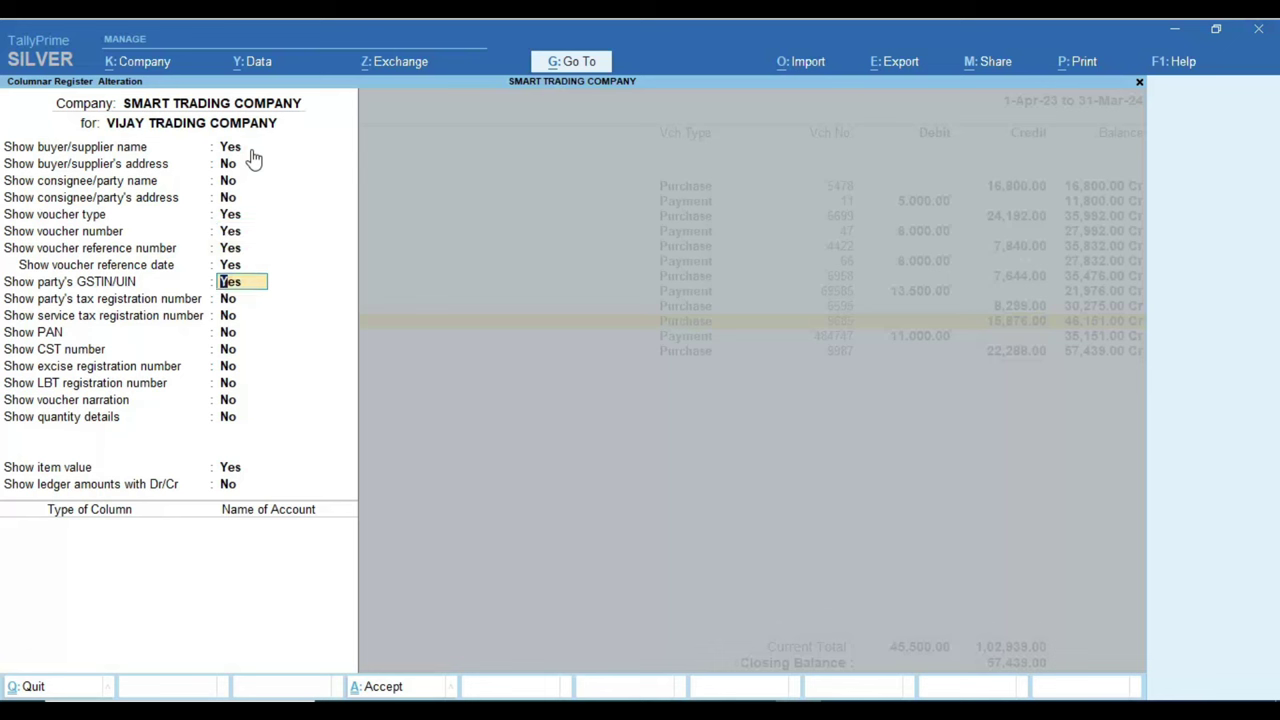
key("Return")
key("Return")
key("Return")
key("Return")
key("Return")
key("Return")
key("Return")
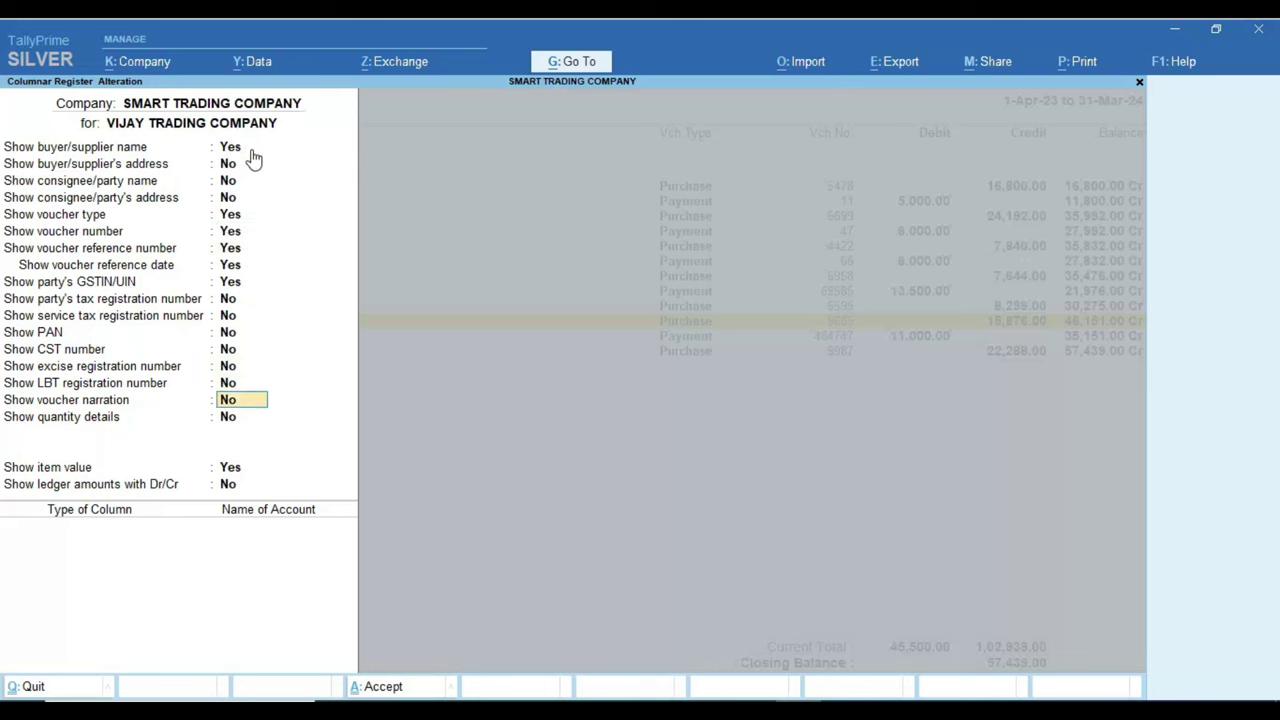
key("Return")
key("Return")
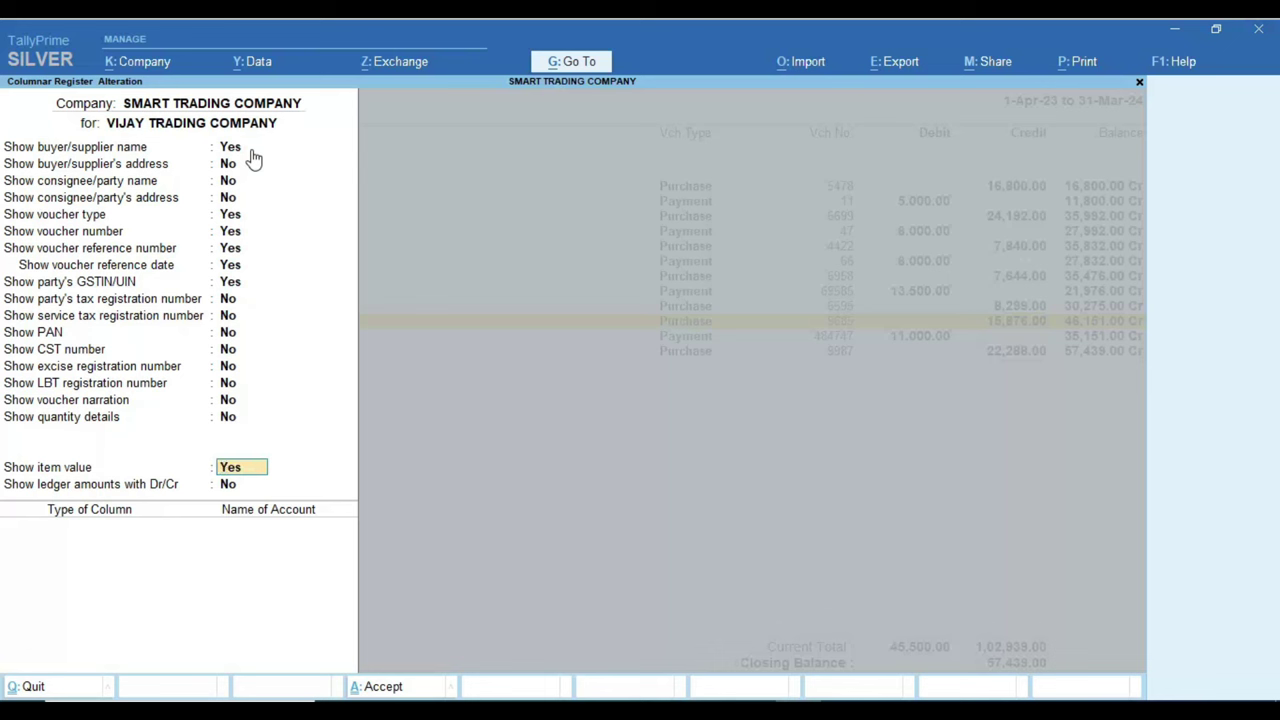
key("Return")
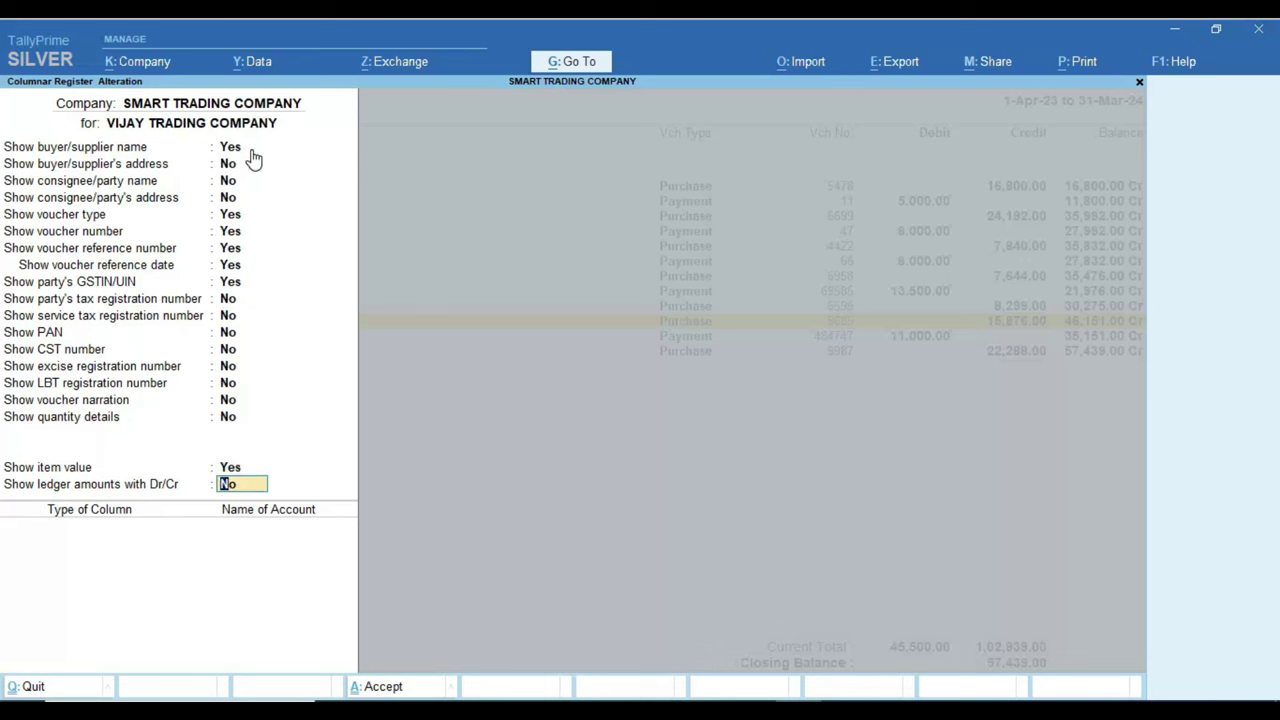
- Set Show ledger amounts with Dr/Cr to Yes, end the column list without additions and accept the columnar settings
key("y")
key("Return")
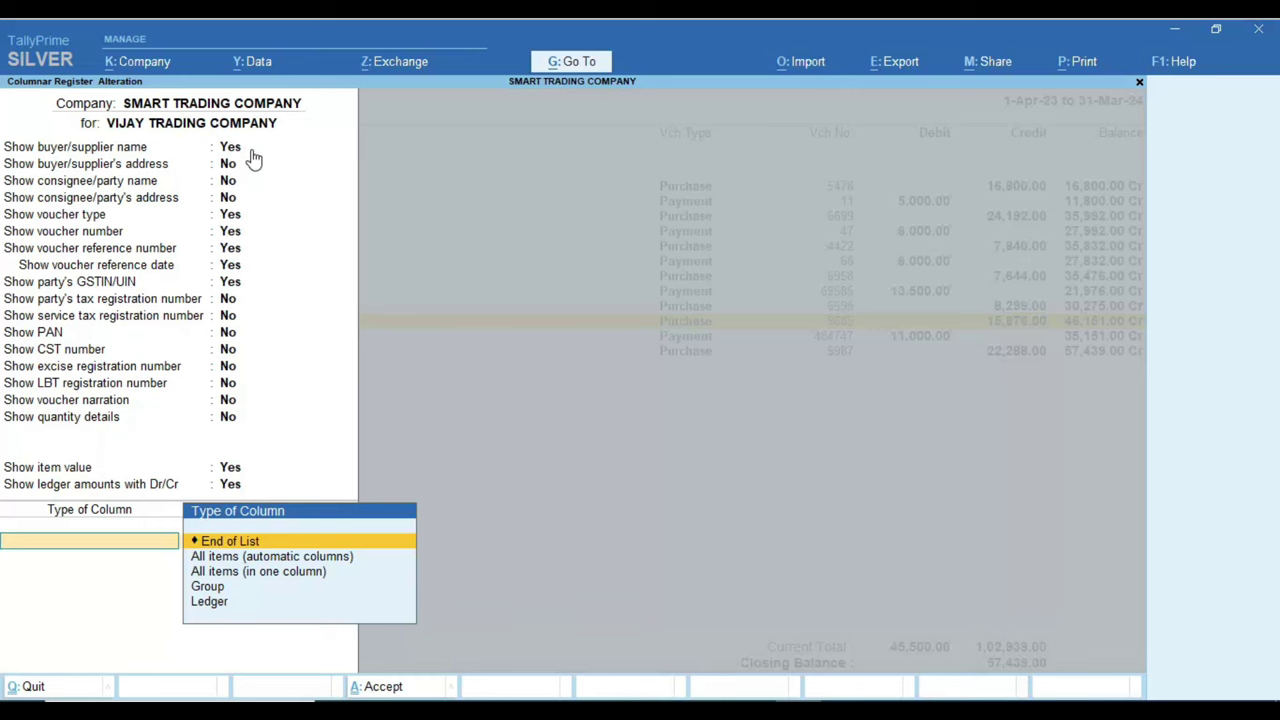
key("Return")
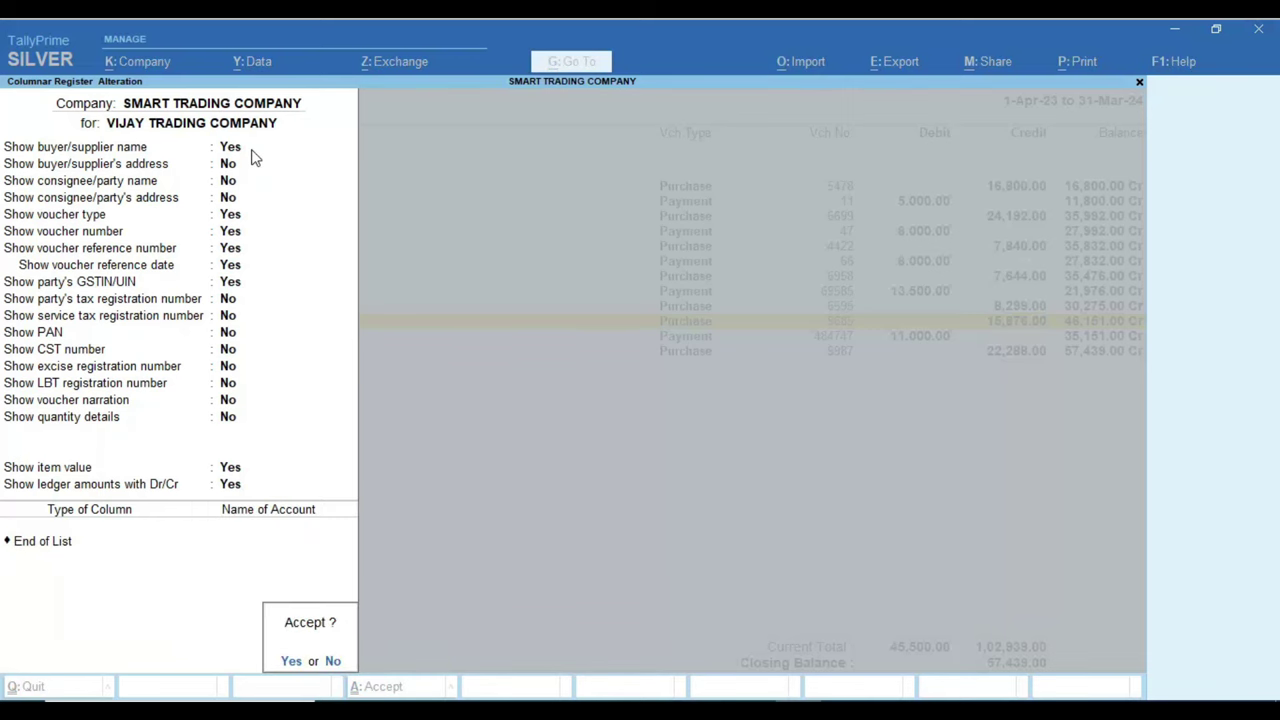
key("y")
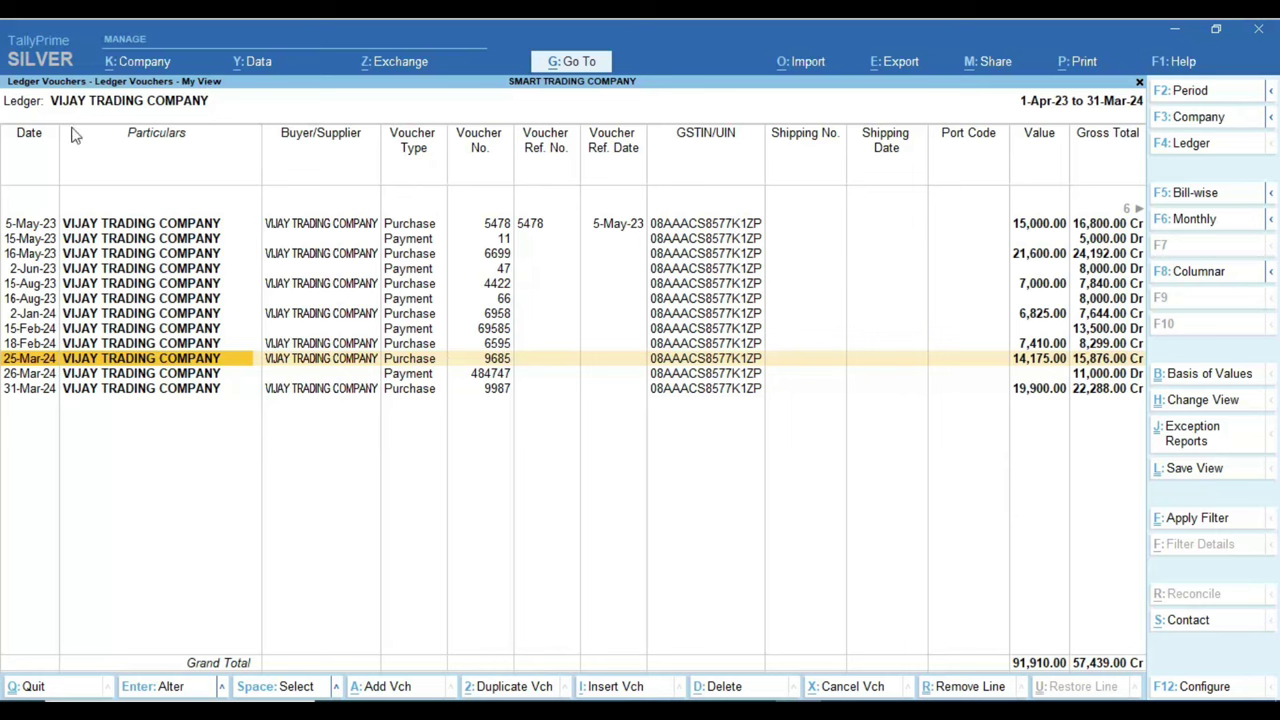
- Examine the voucher type and number columns, and go across the columnar report to the purchase, CGST, SGST and Cash columns
key("ctrl")
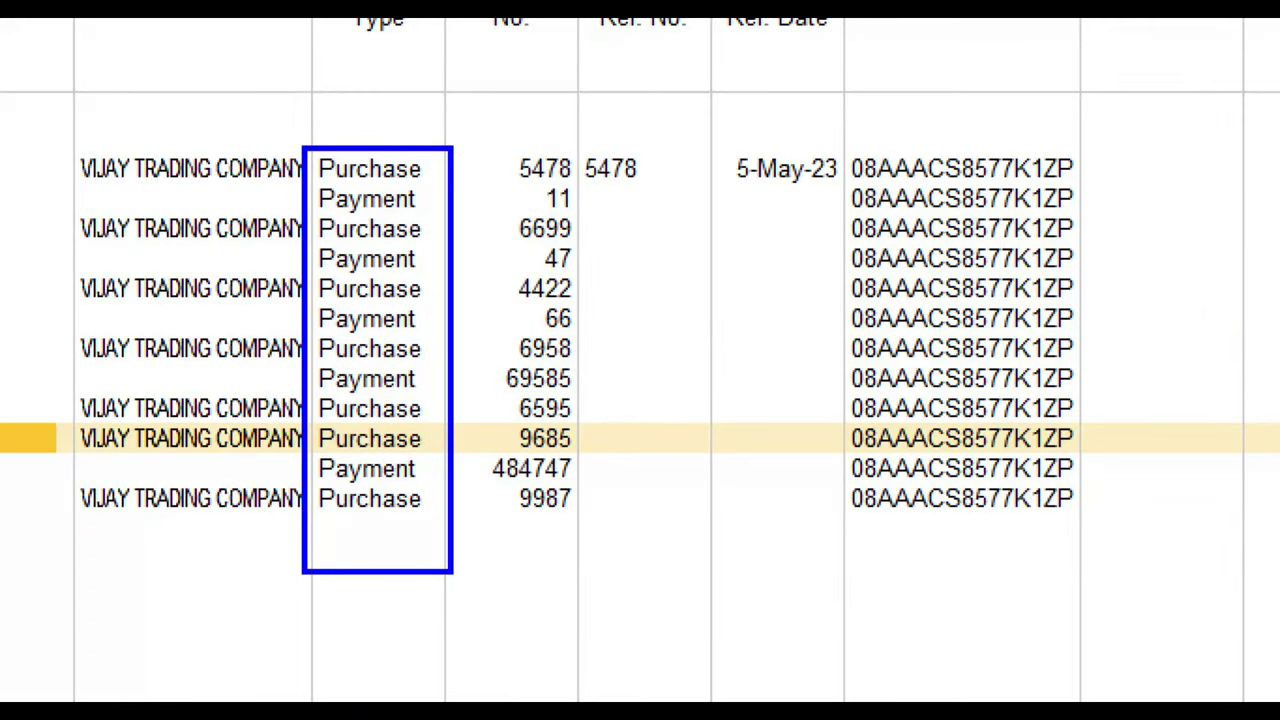
left_click_drag(486, 110, 589, 600)
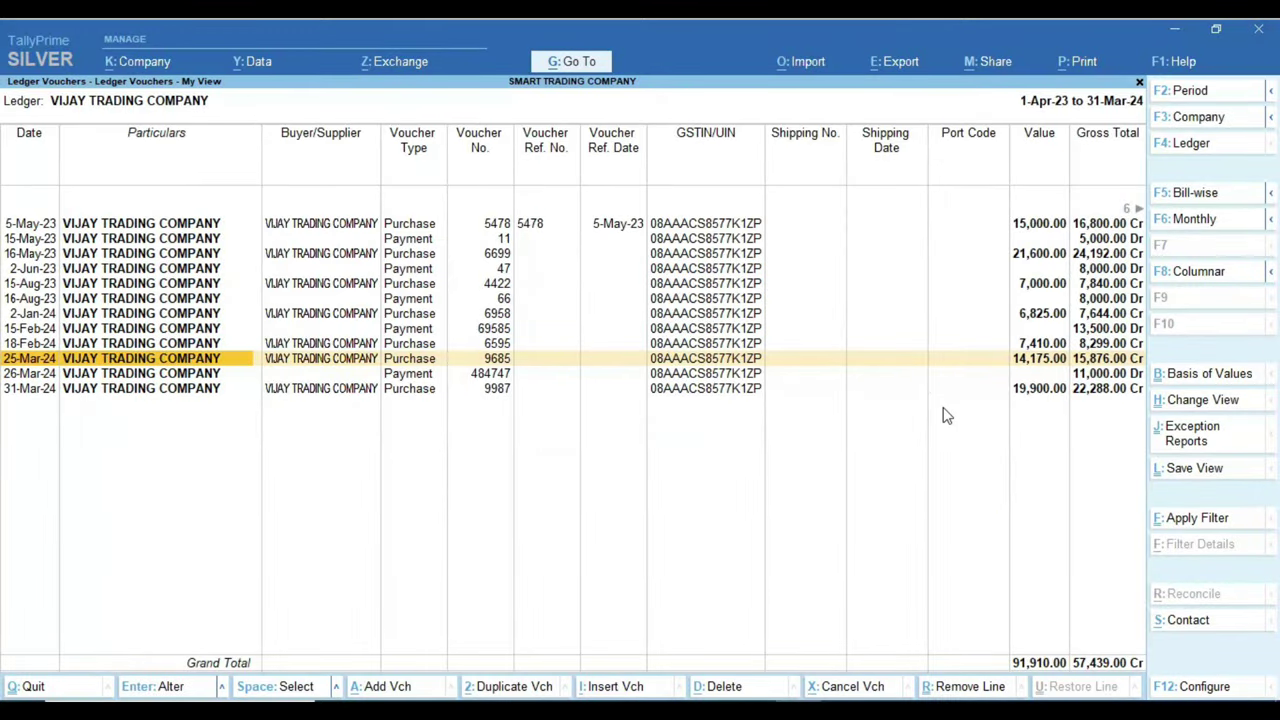
key("Right")
key("Right")
key("Right")
key("Right")
key("Right")
key("Right")
key("Right")
key("Right")
key("Right")
key("Right")
key("Right")
key("Right")
key("Right")
key("Right")
key("Right")
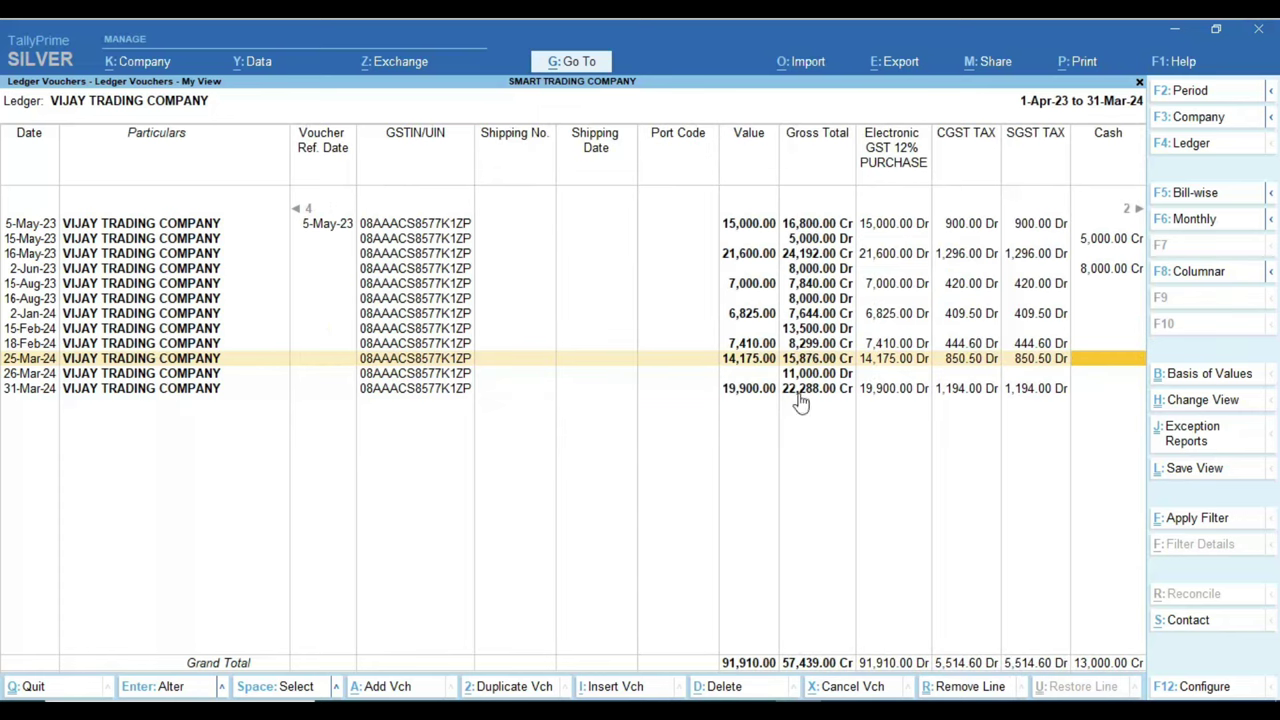
- Examine the Grand Total figures of the Gross Total, Value and Electronic GST 12% PURCHASE columns
key("ctrl+1")
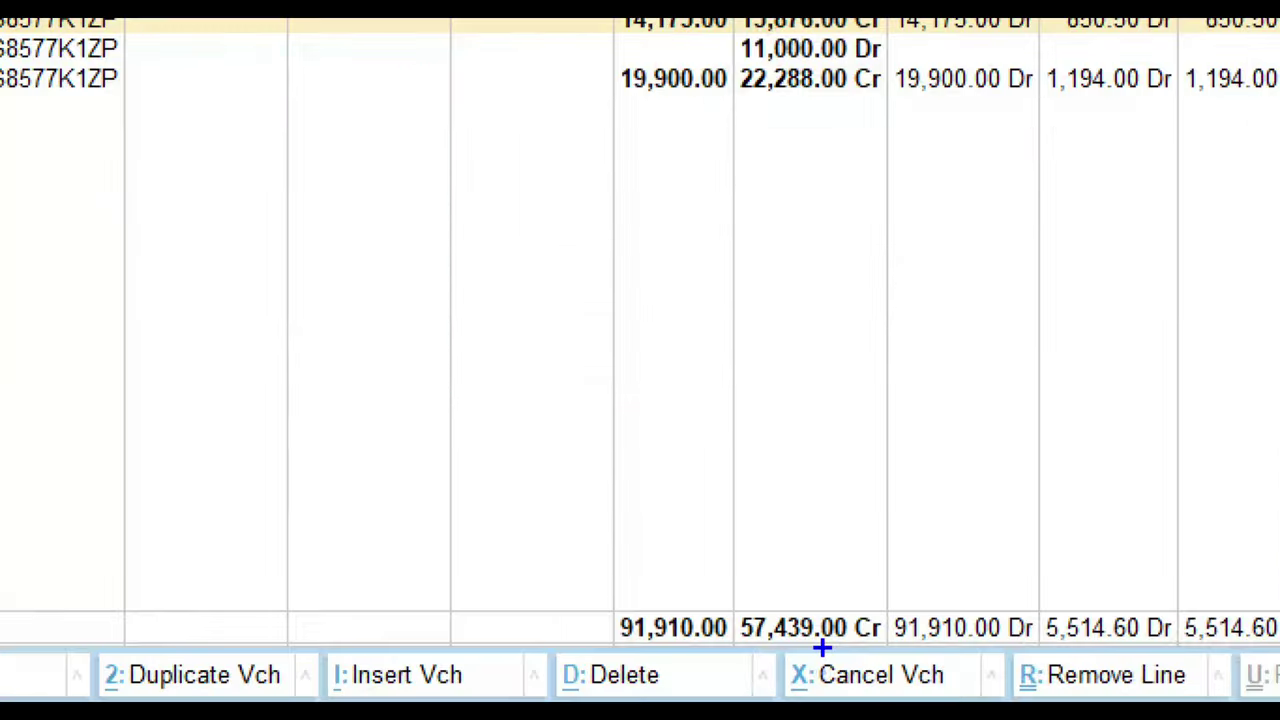
mouse_move(772, 646)
left_mouse_down()
mouse_move(798, 669)
mouse_move(896, 661)
left_mouse_up()
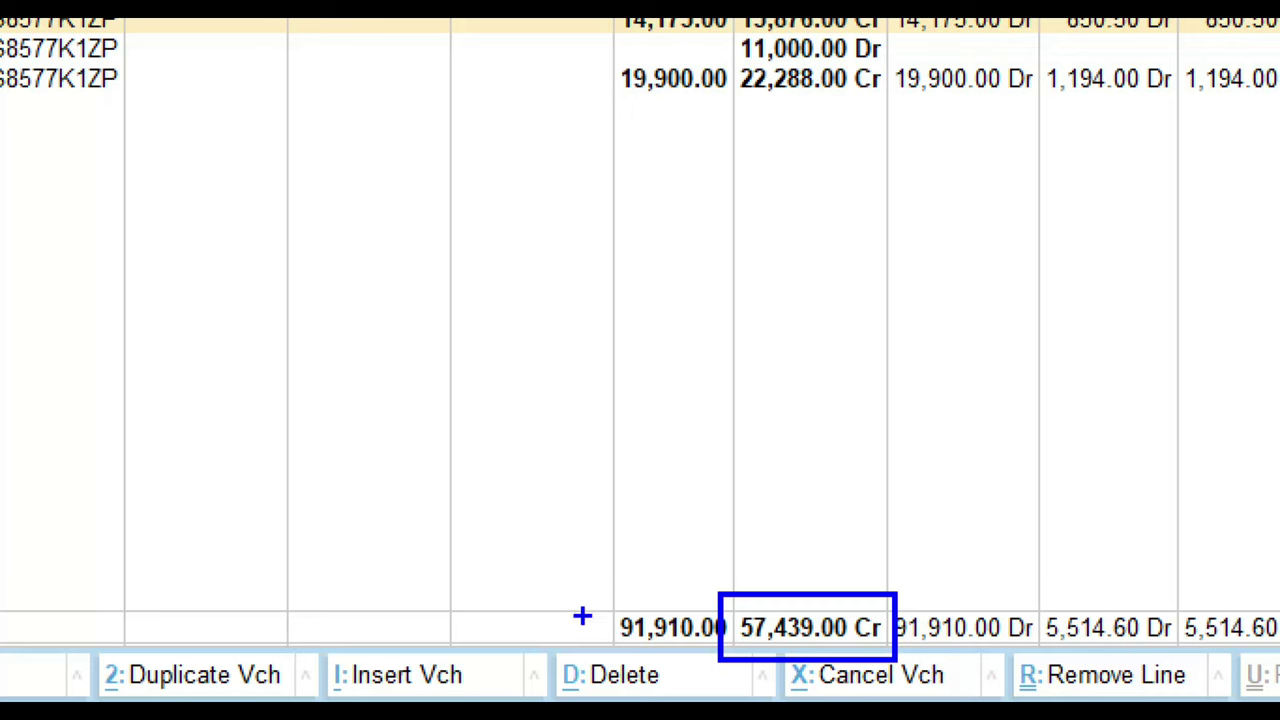
key("Escape")
key("ctrl+1")
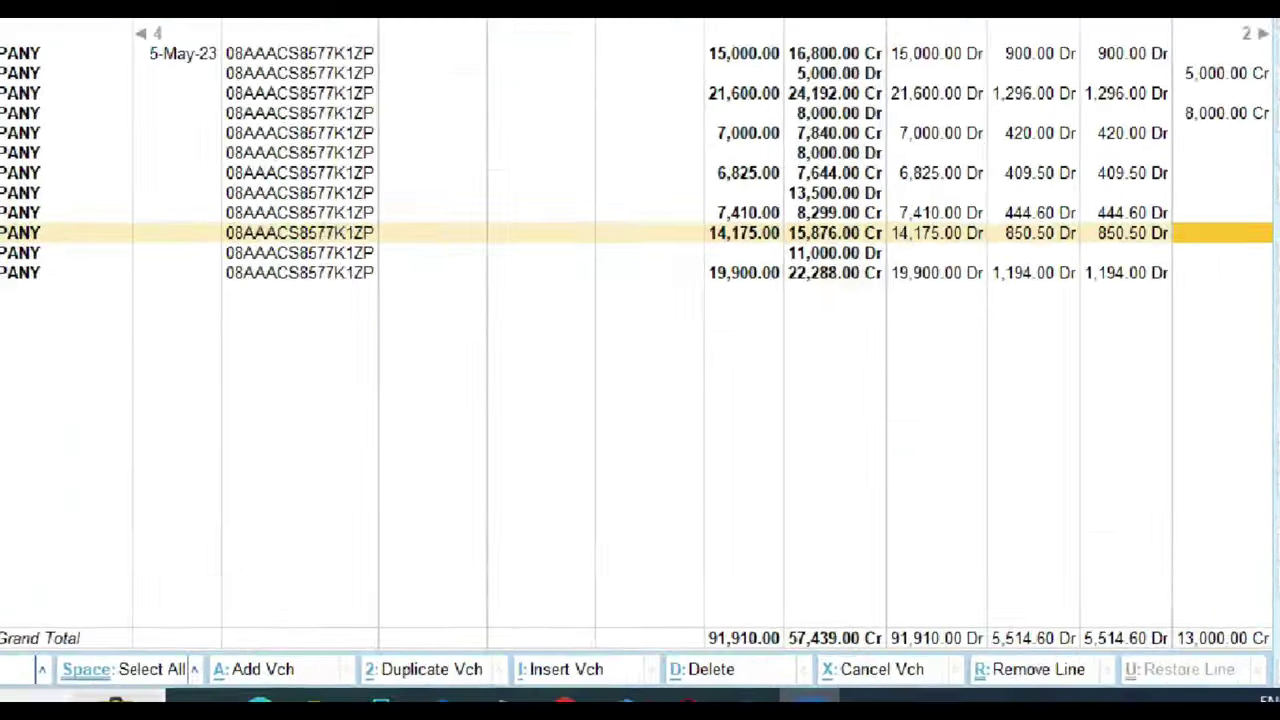
left_click_drag(645, 571, 795, 641)
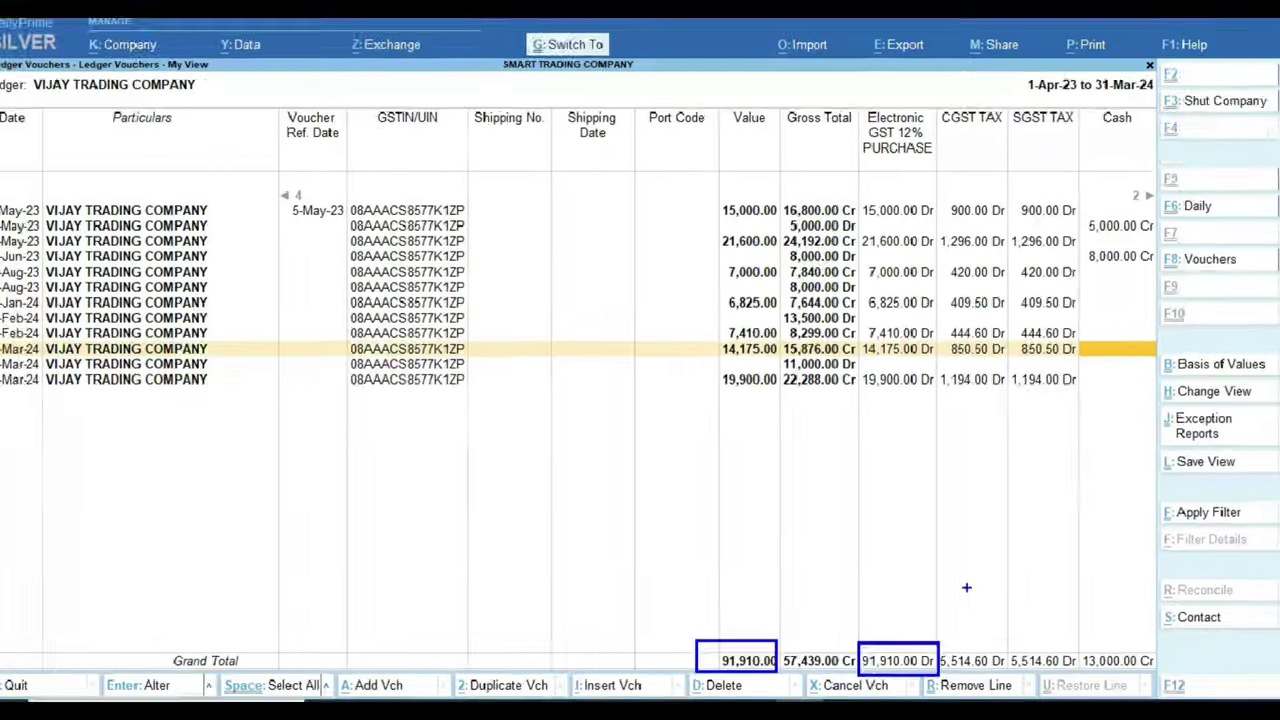
- Show the remaining Bank of India and rounded-off columns and examine the purchase, CGST and SGST columns
key("Right")
key("Right")
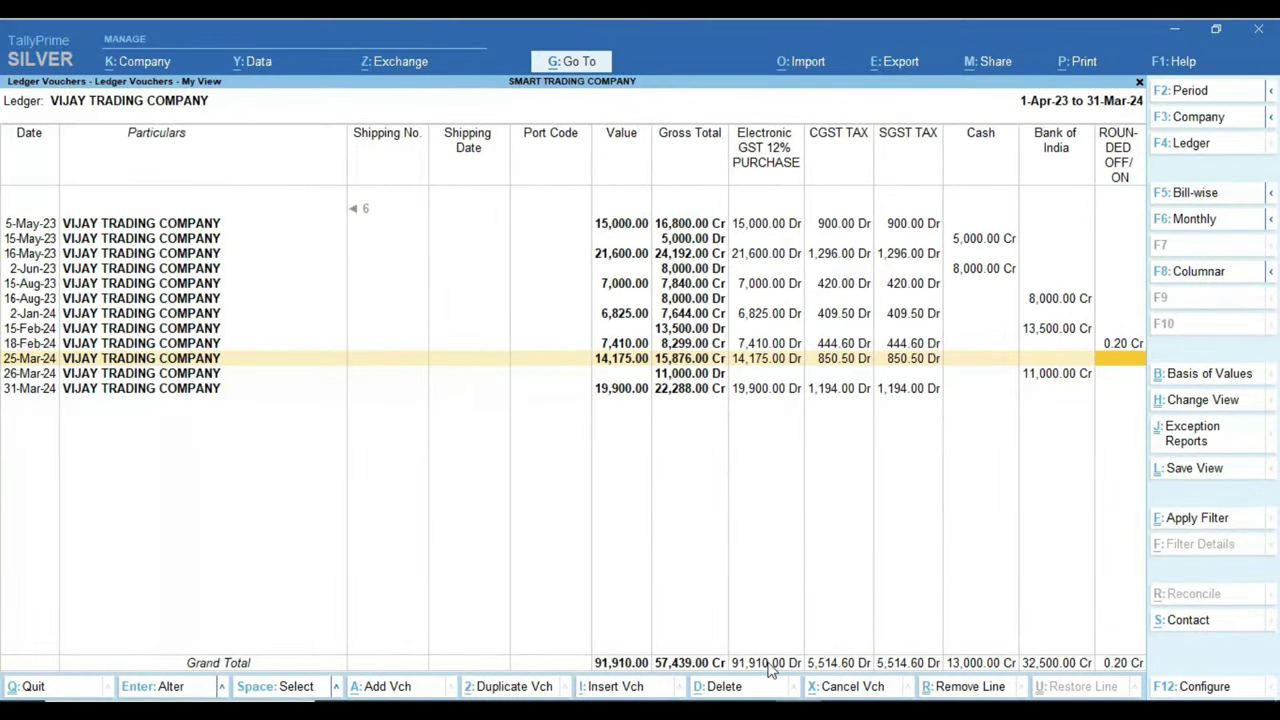
key("ctrl")
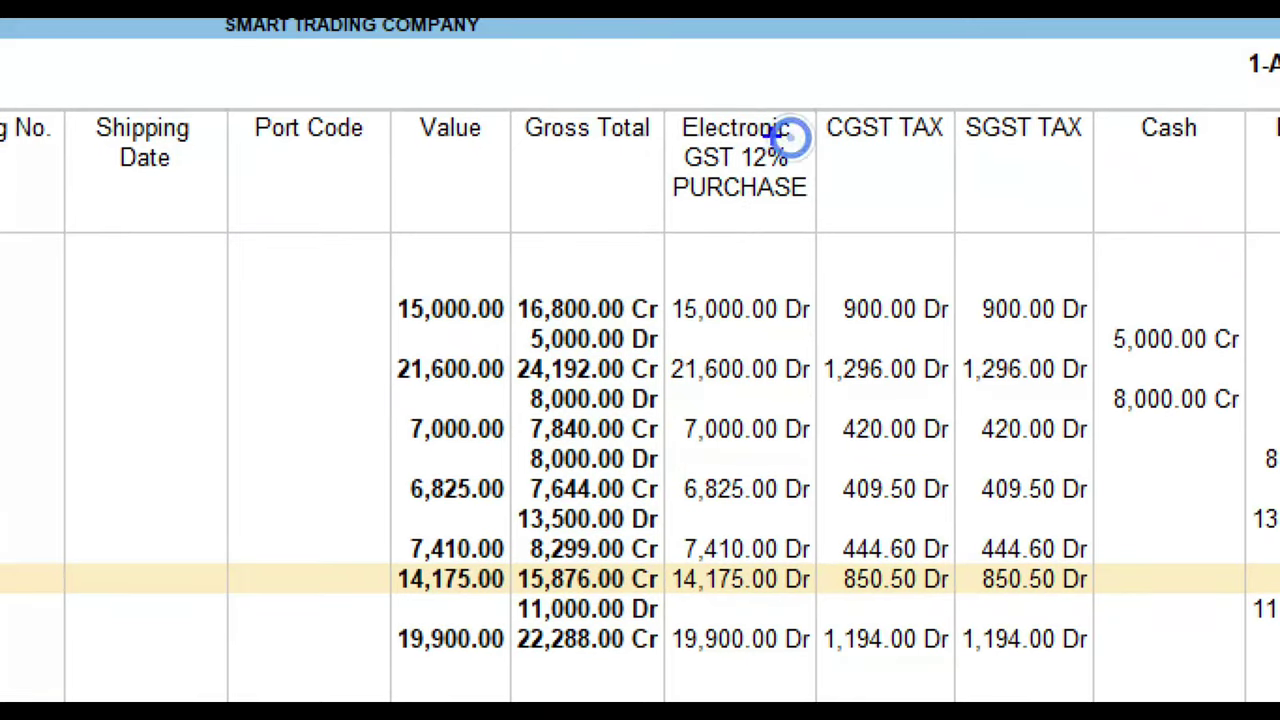
left_click_drag(765, 256, 832, 248)
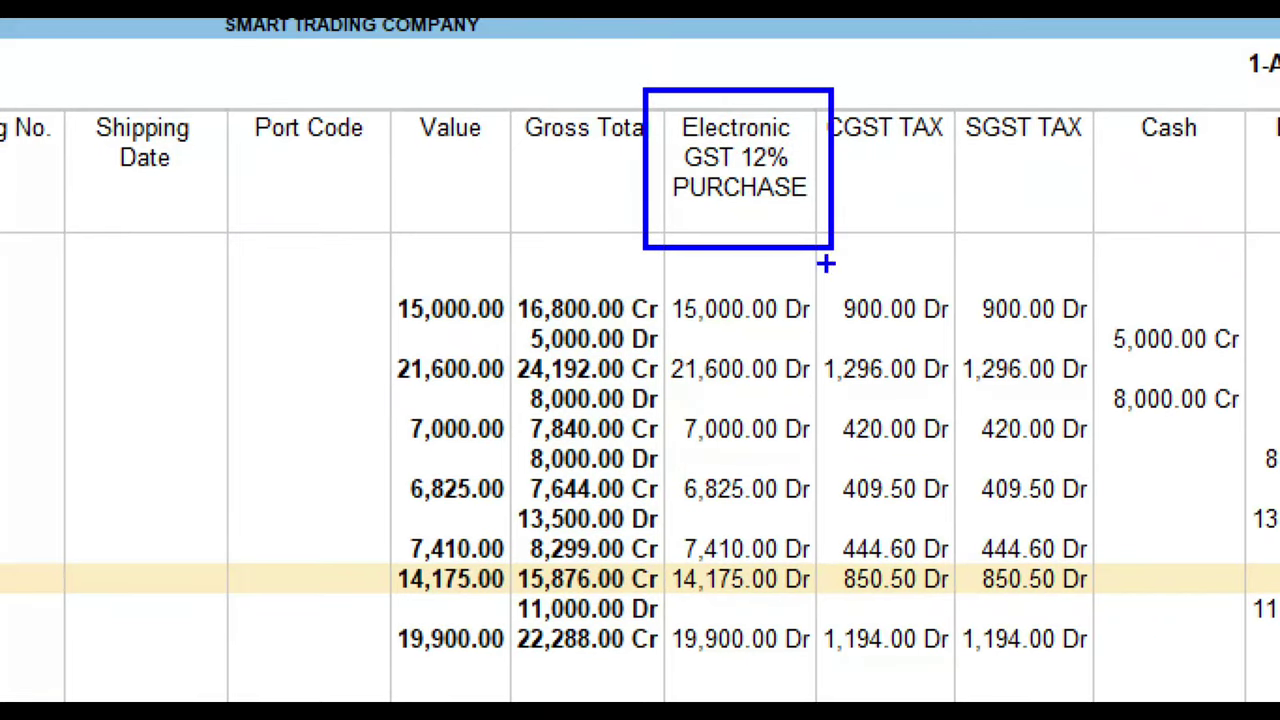
left_click_drag(740, 285, 725, 645)
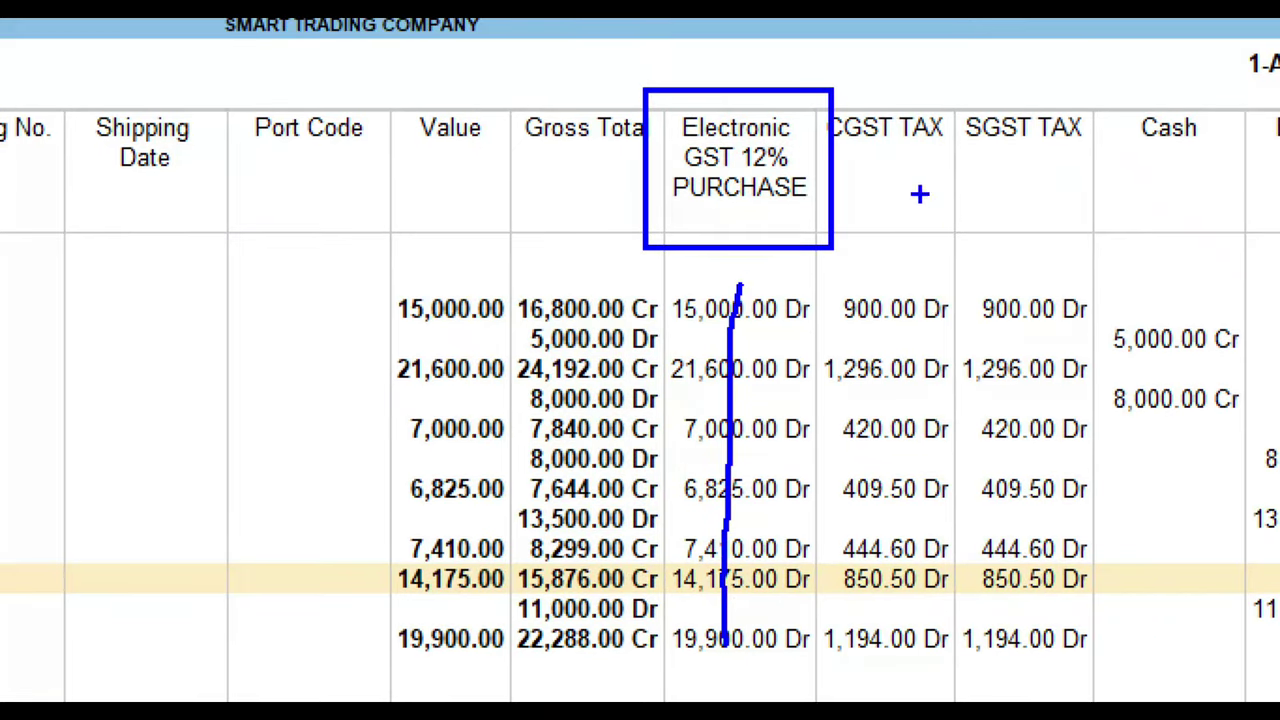
left_click_drag(880, 158, 872, 252)
left_click_drag(1035, 152, 1035, 270)
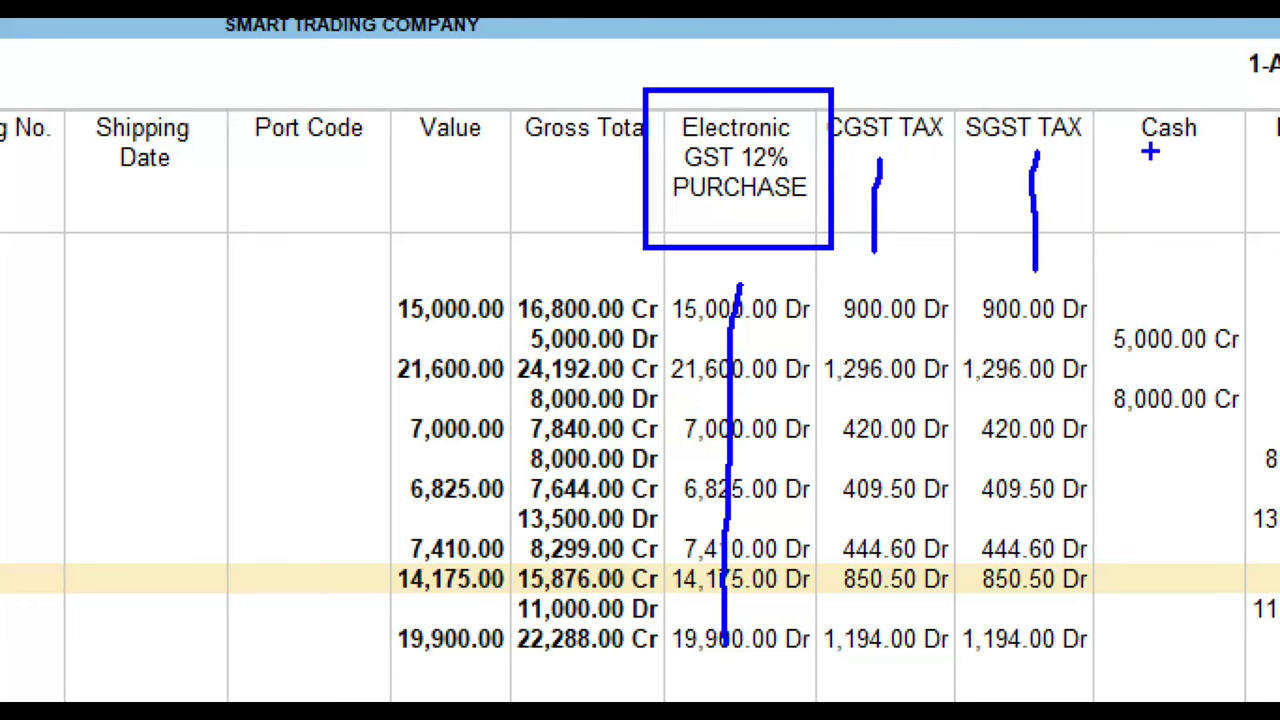
key("Escape")
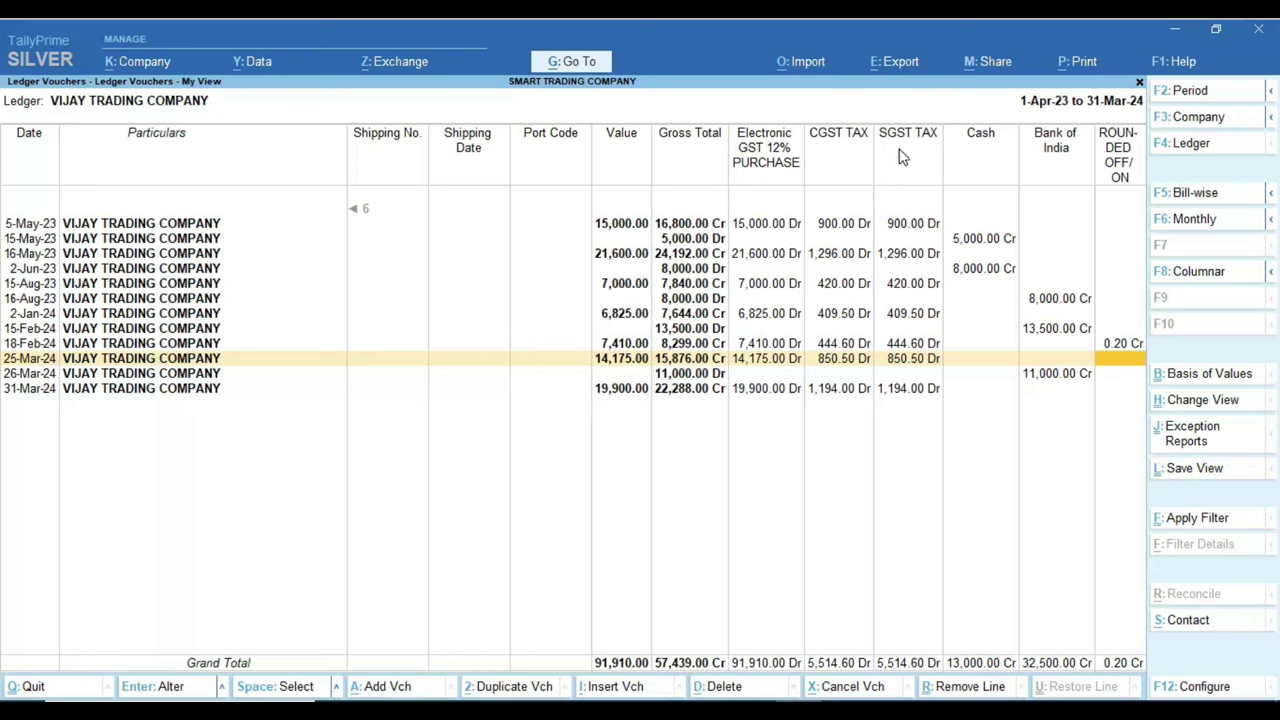
- Compare the Cr and Dr markings of the first two Gross Total entries in the columnar report
key("ctrl")
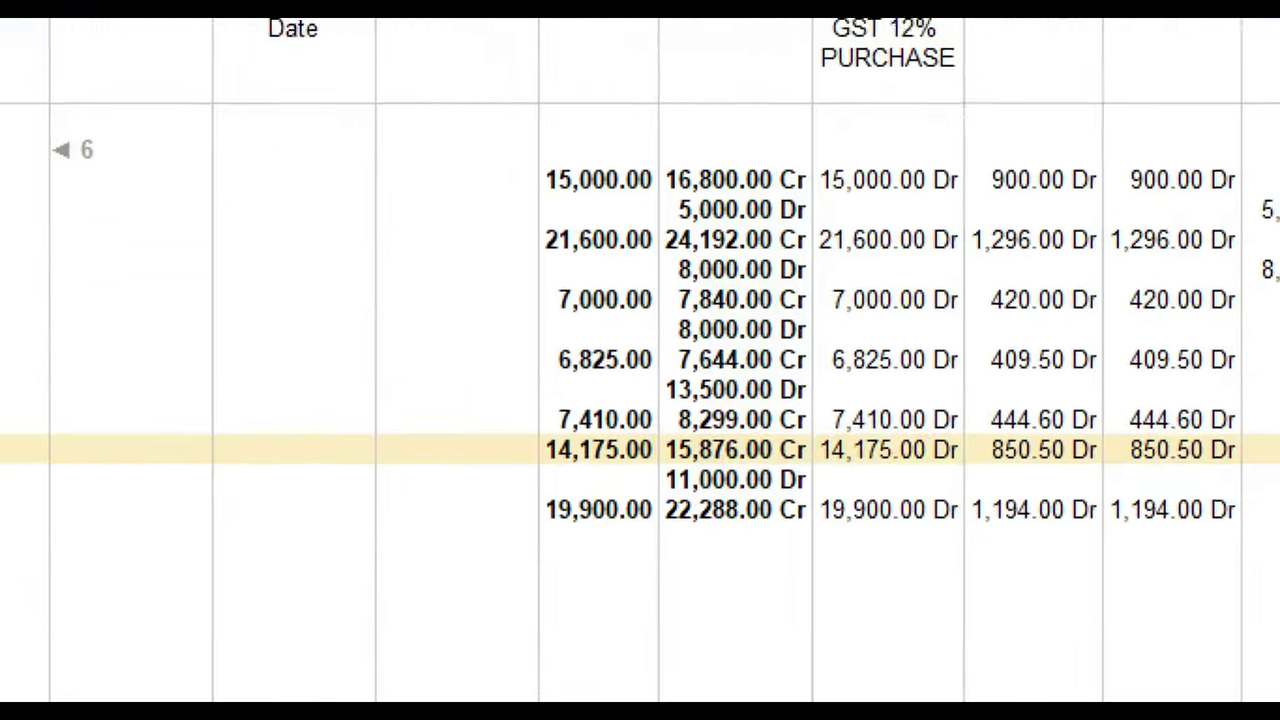
left_click_drag(662, 160, 796, 197)
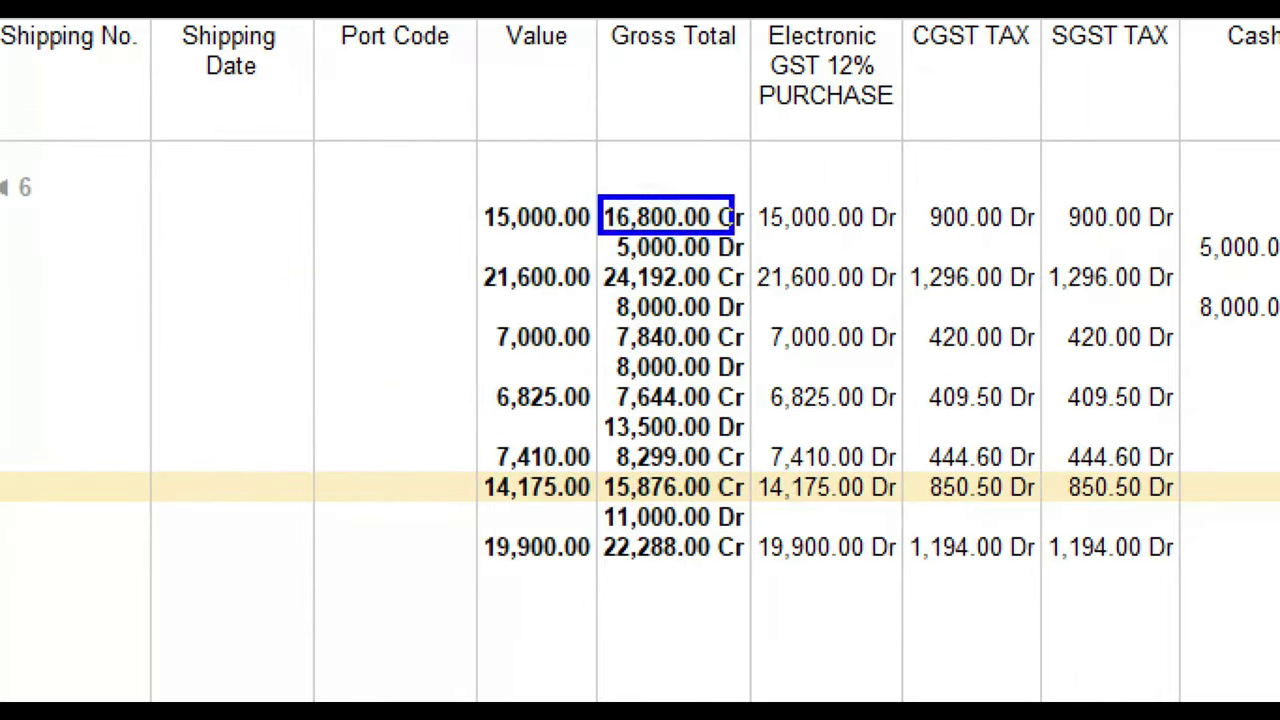
left_click_drag(606, 234, 746, 270)
left_click_drag(745, 200, 760, 186)
left_click_drag(748, 238, 768, 234)
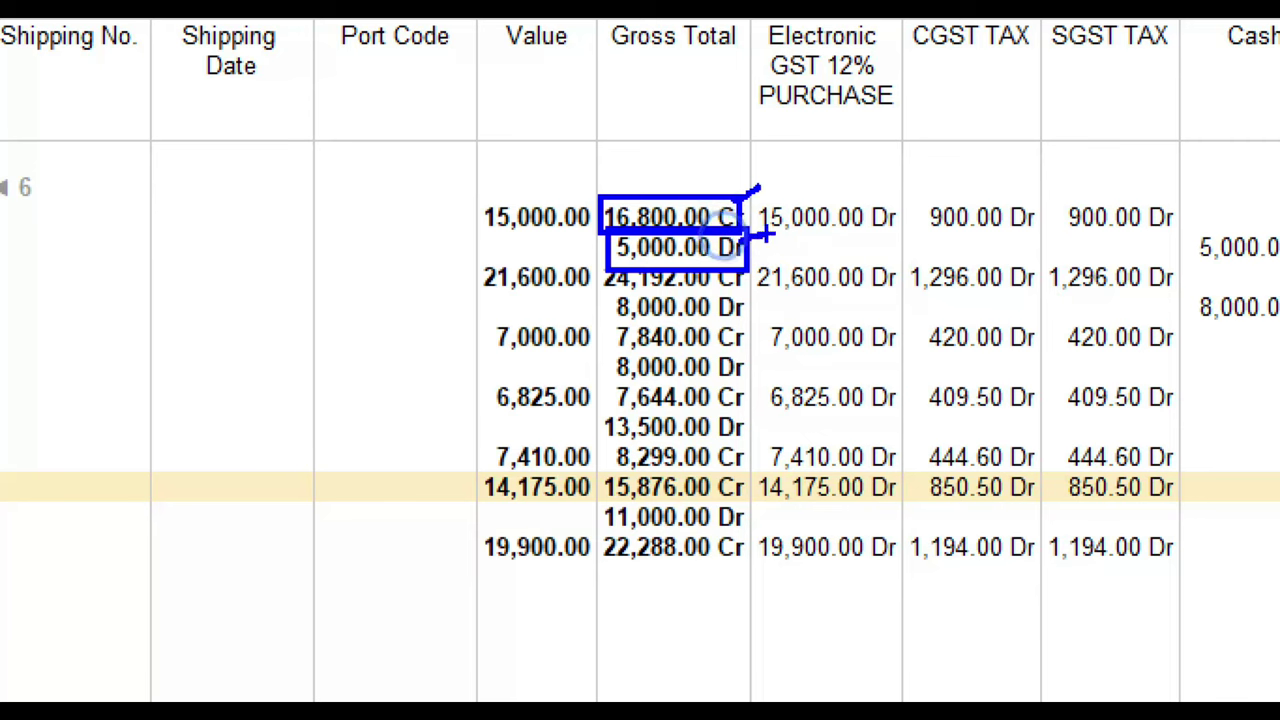
- Compare the first Gross Total entry with its purchase, CGST TAX and SGST TAX amounts and their Dr/Cr markings
left_click_drag(663, 190, 780, 140)
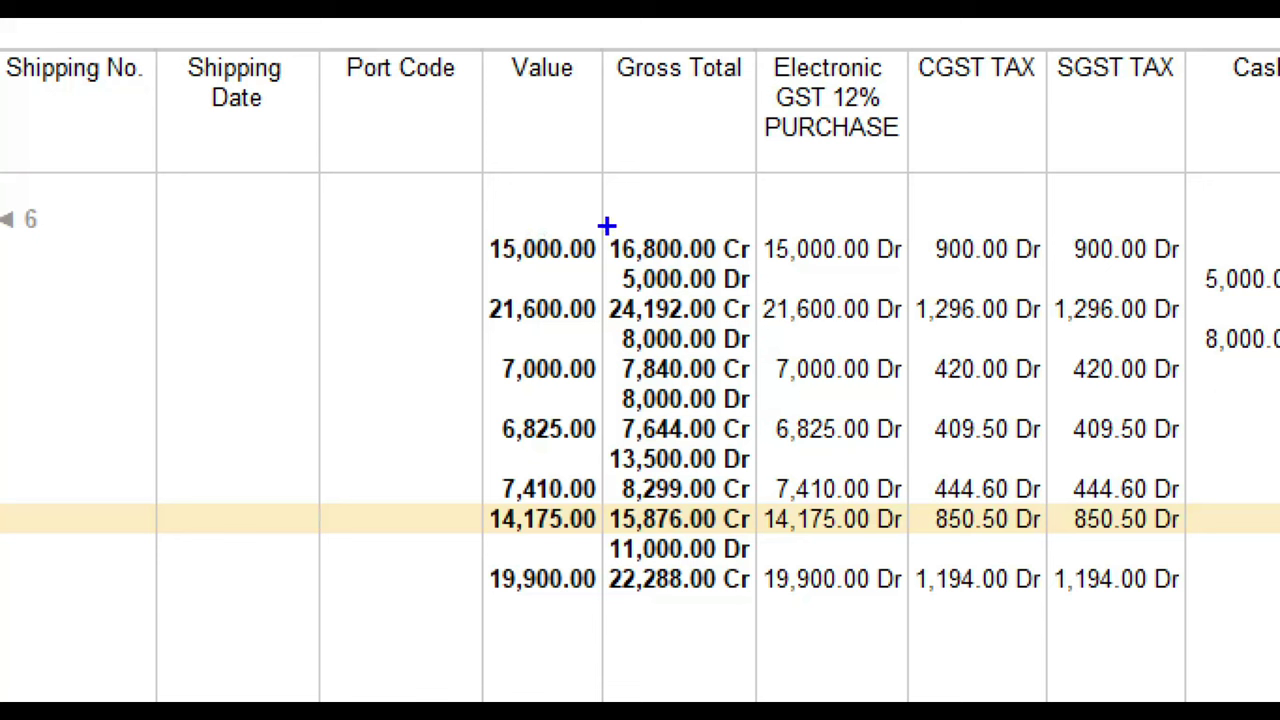
mouse_move(606, 223)
left_mouse_down()
mouse_move(662, 270)
mouse_move(756, 270)
left_mouse_up()
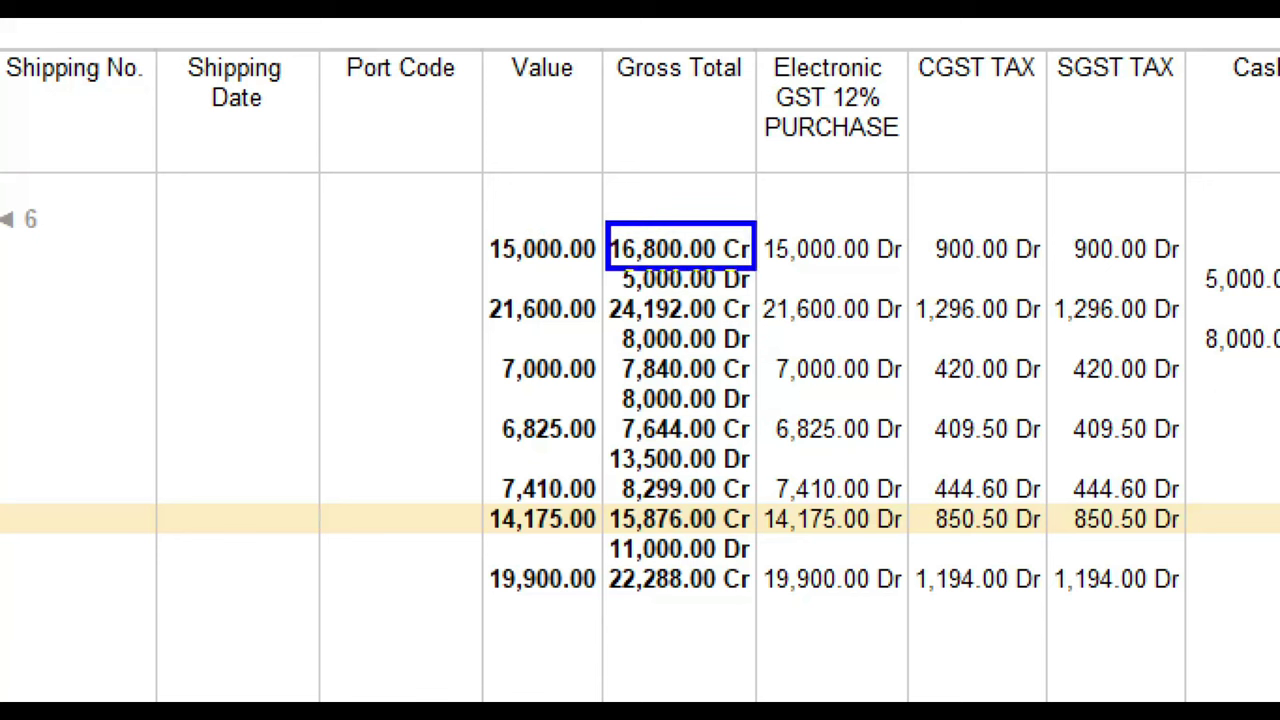
mouse_move(759, 216)
left_mouse_down()
mouse_move(809, 277)
mouse_move(906, 283)
mouse_move(917, 266)
left_mouse_up()
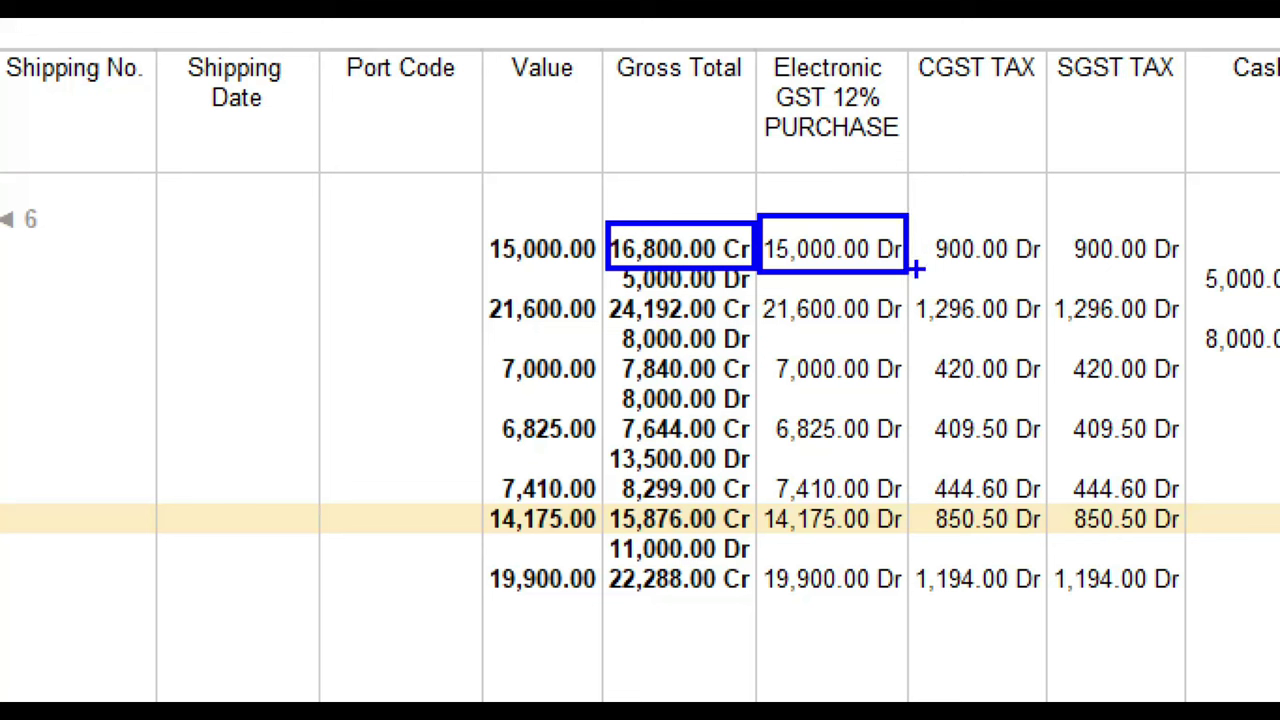
mouse_move(908, 218)
left_mouse_down()
mouse_move(1022, 272)
mouse_move(1184, 268)
left_mouse_up()
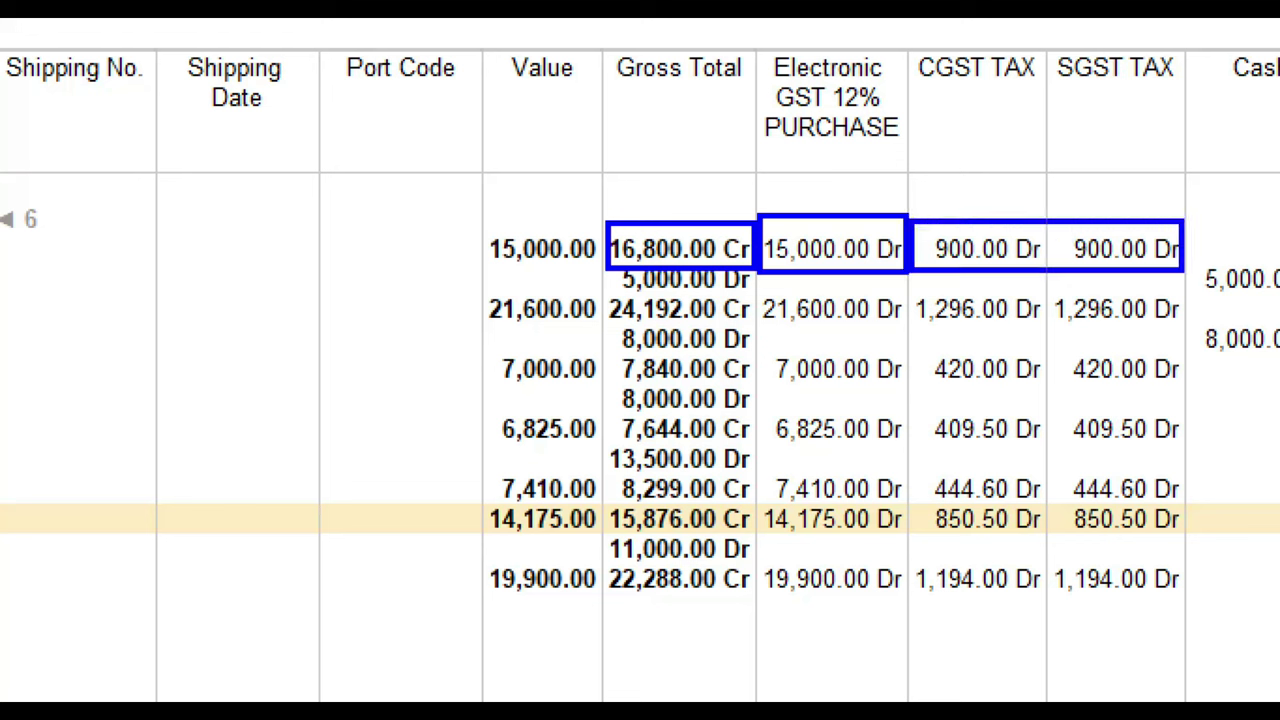
mouse_move(808, 232)
left_mouse_down()
mouse_move(918, 182)
mouse_move(1128, 212)
mouse_move(1134, 244)
left_mouse_up()
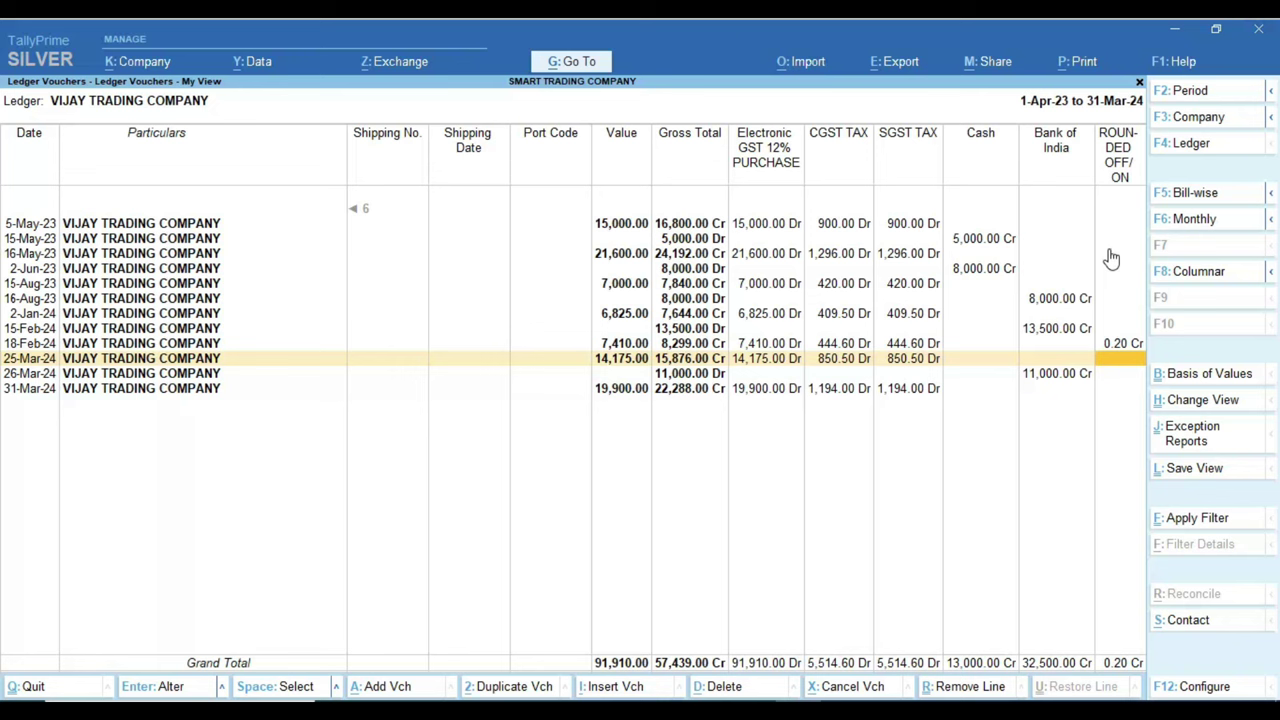
- Set the columnar report's Show buyer/supplier name option to No
left_click(1200, 274)
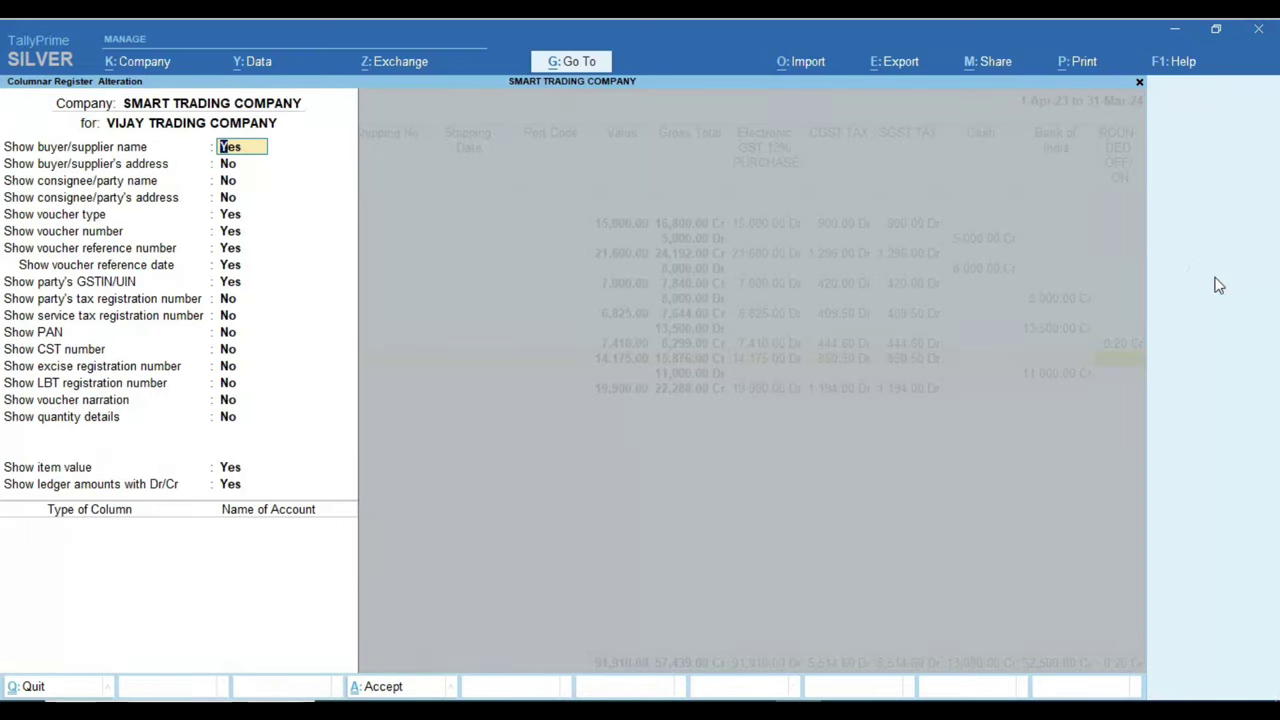
key("Down")
key("Down")
key("Down")
key("Down")
key("Down")
key("Down")
key("Down")
key("Up")
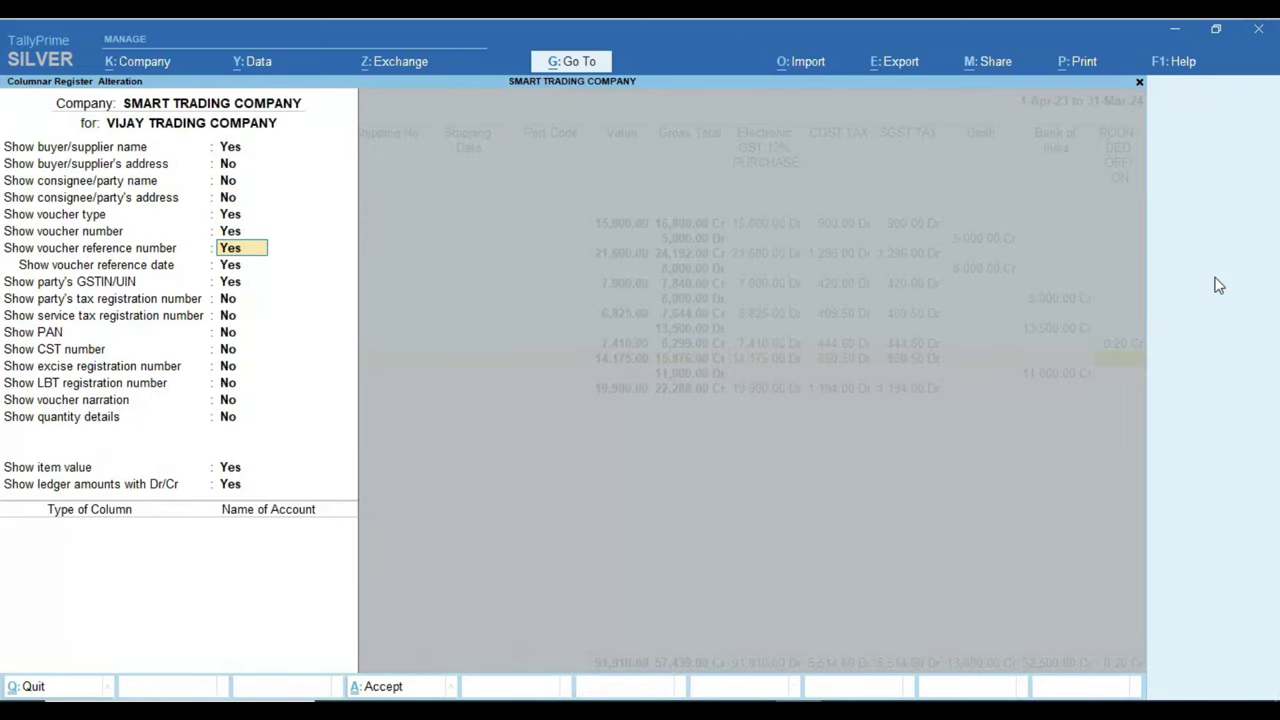
key("Up")
key("Up")
key("Up")
key("Up")
key("Up")
key("Up")
type("n")
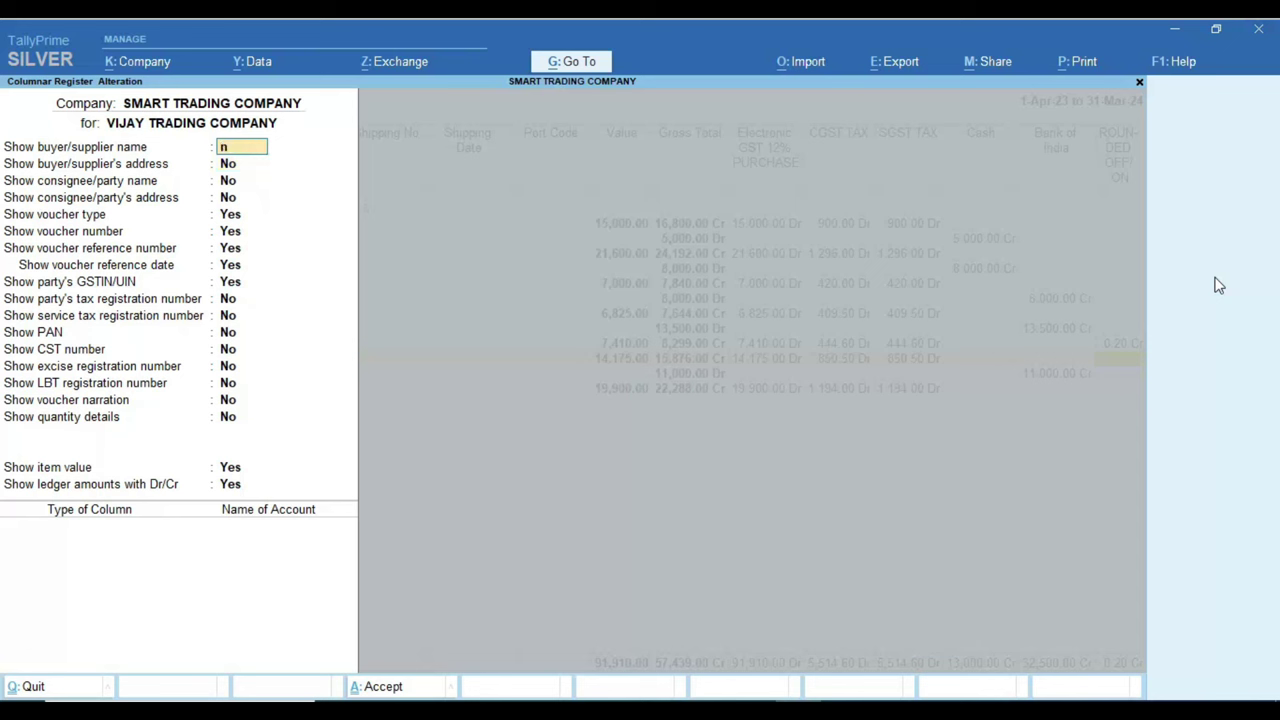
key("Return")
- Add a Group column for Indirect Expenses to the columnar report setup
key("Down")
key("Down")
key("Down")
key("Down")
key("Down")
key("Down")
key("Down")
key("Down")
key("Down")
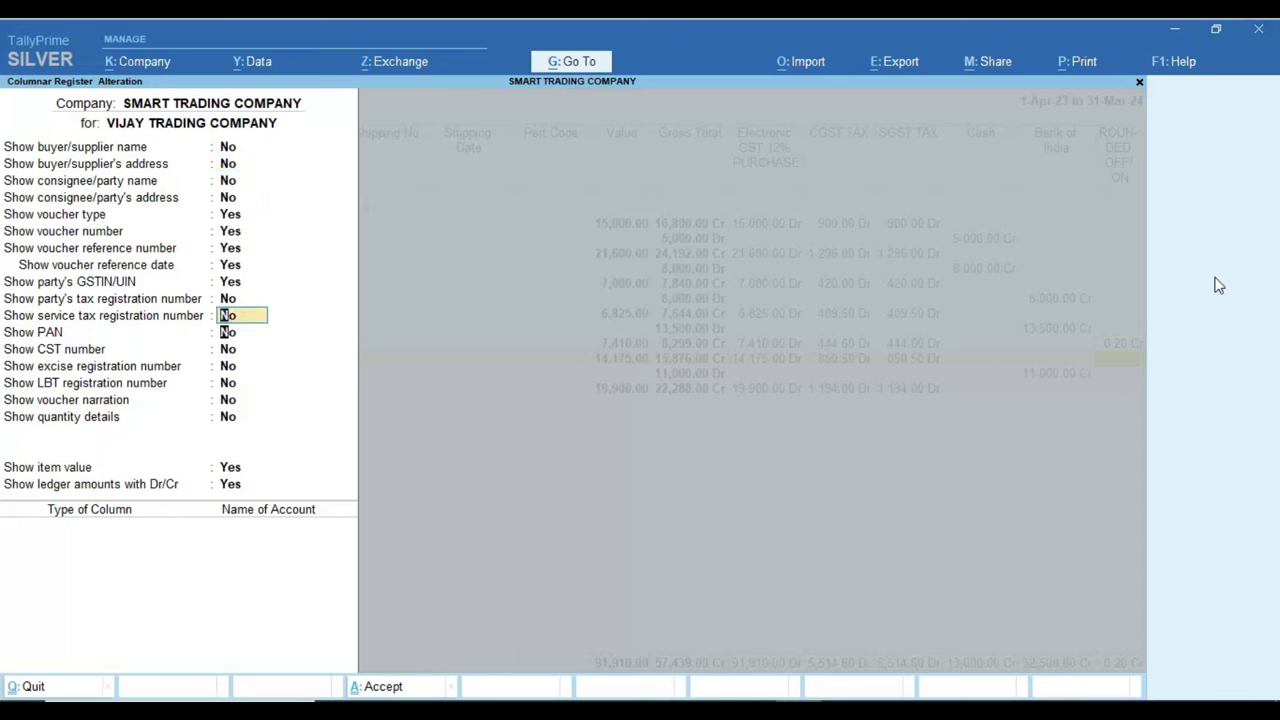
key("Down")
key("Down")
key("Down")
key("Down")
key("Down")
key("Down")
key("Down")
key("Down")
key("Down")
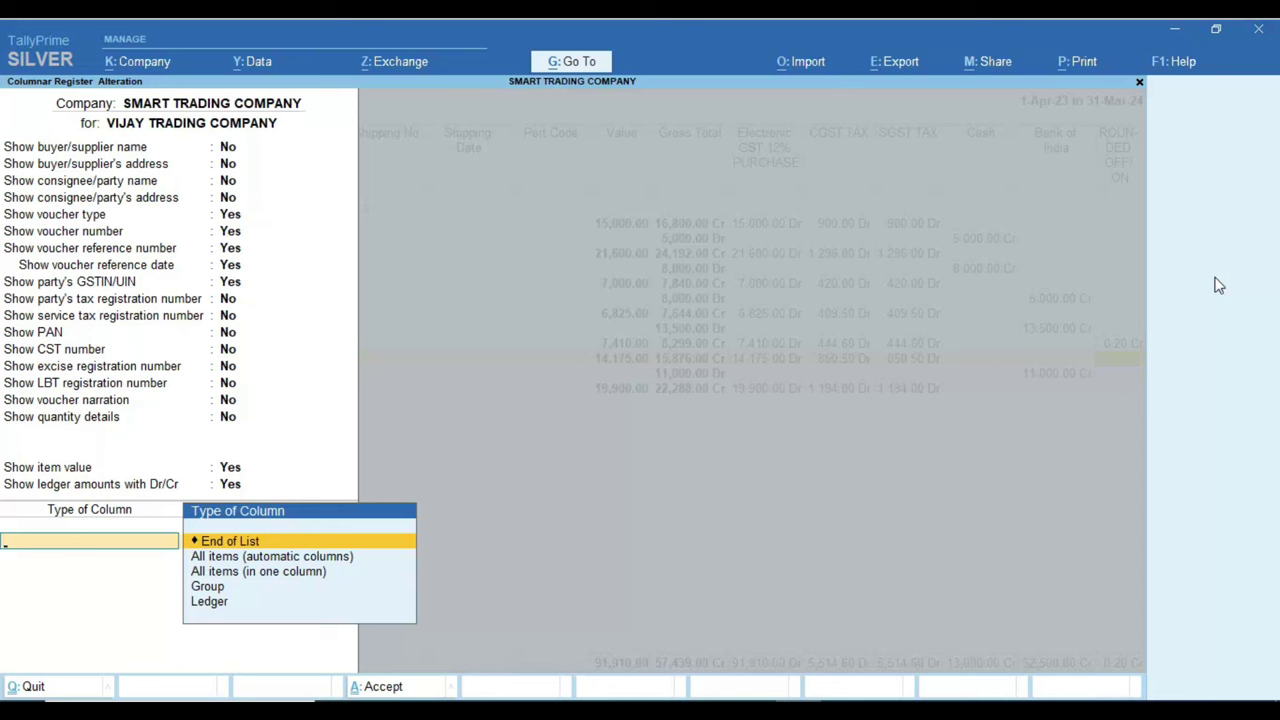
key("Down")
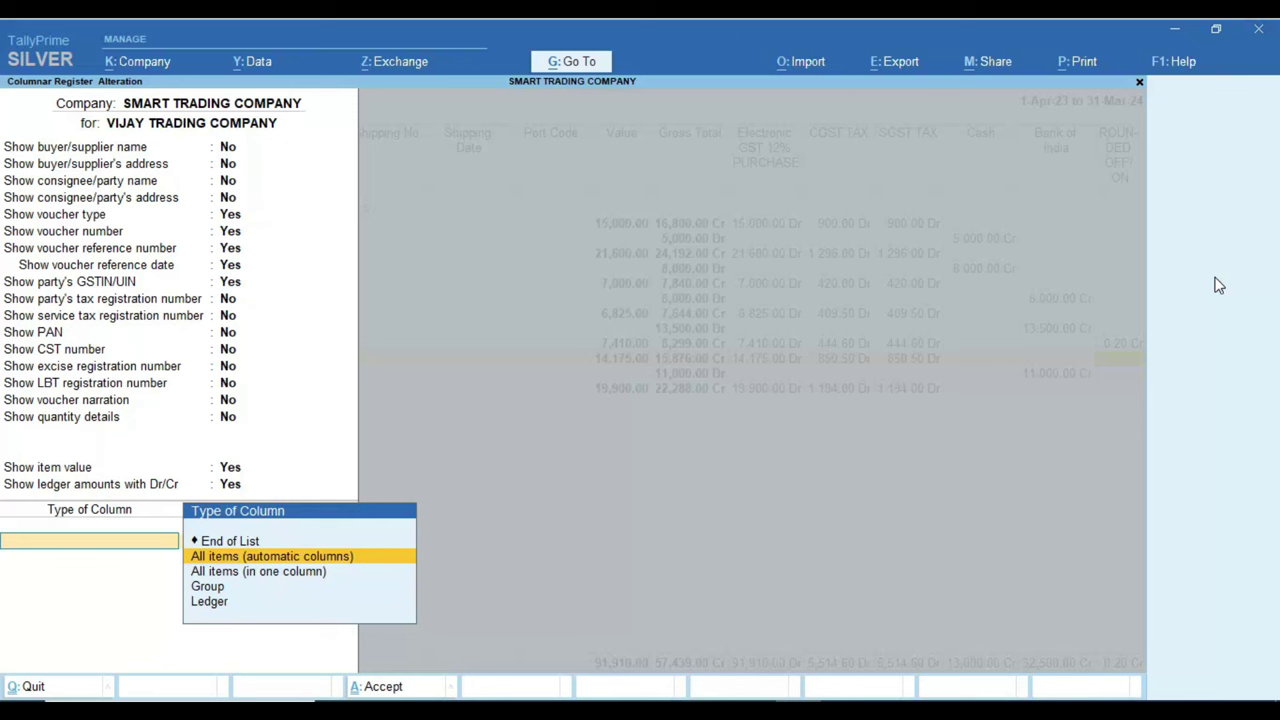
key("Down")
key("Down")
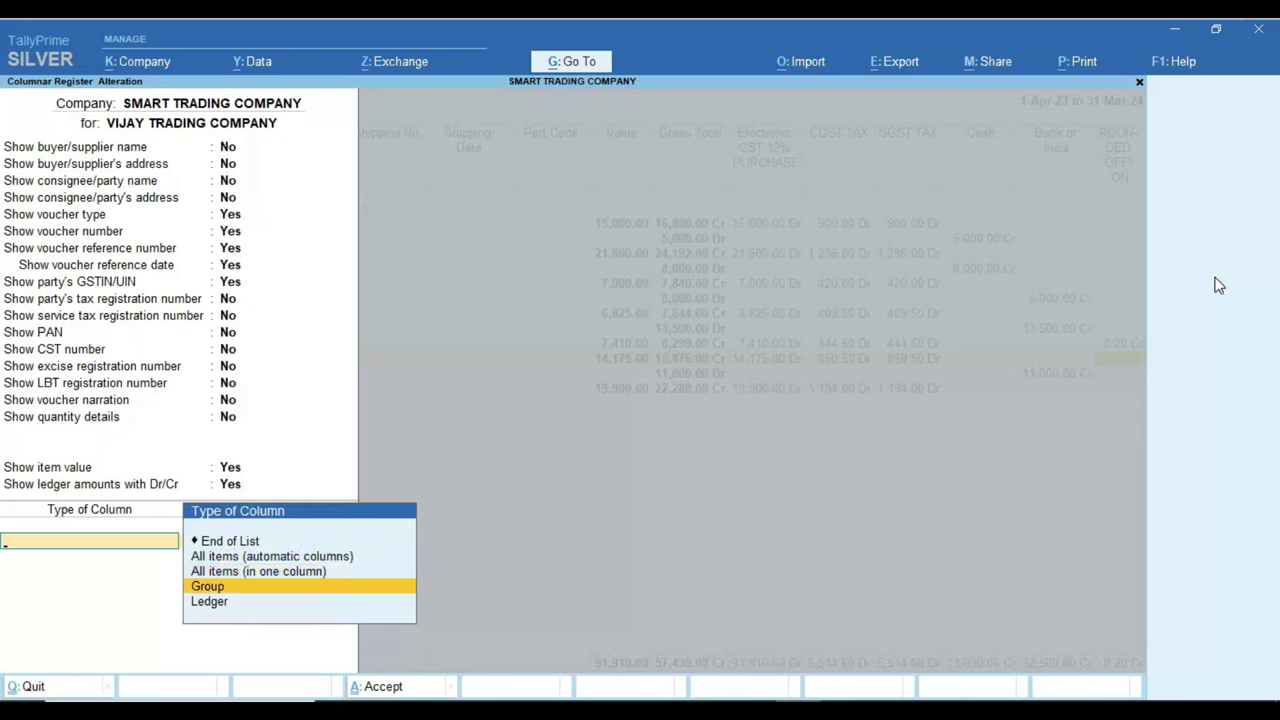
key("Return")
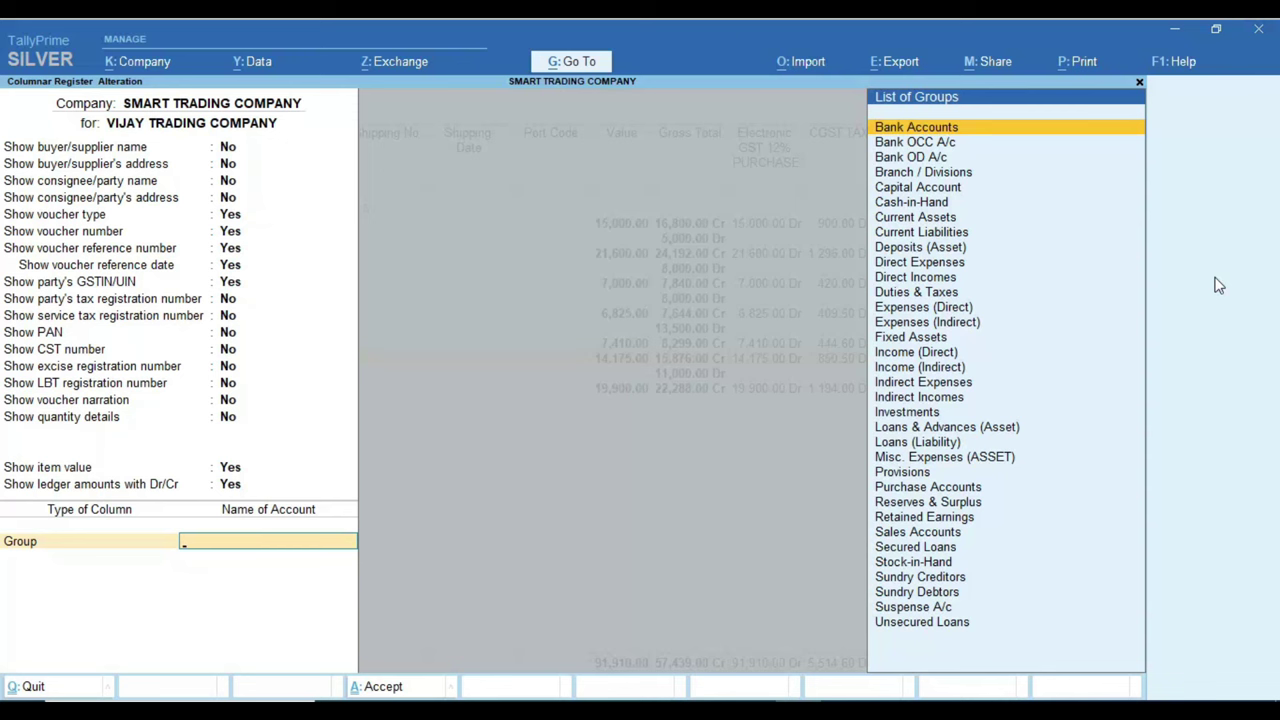
type("Ind")
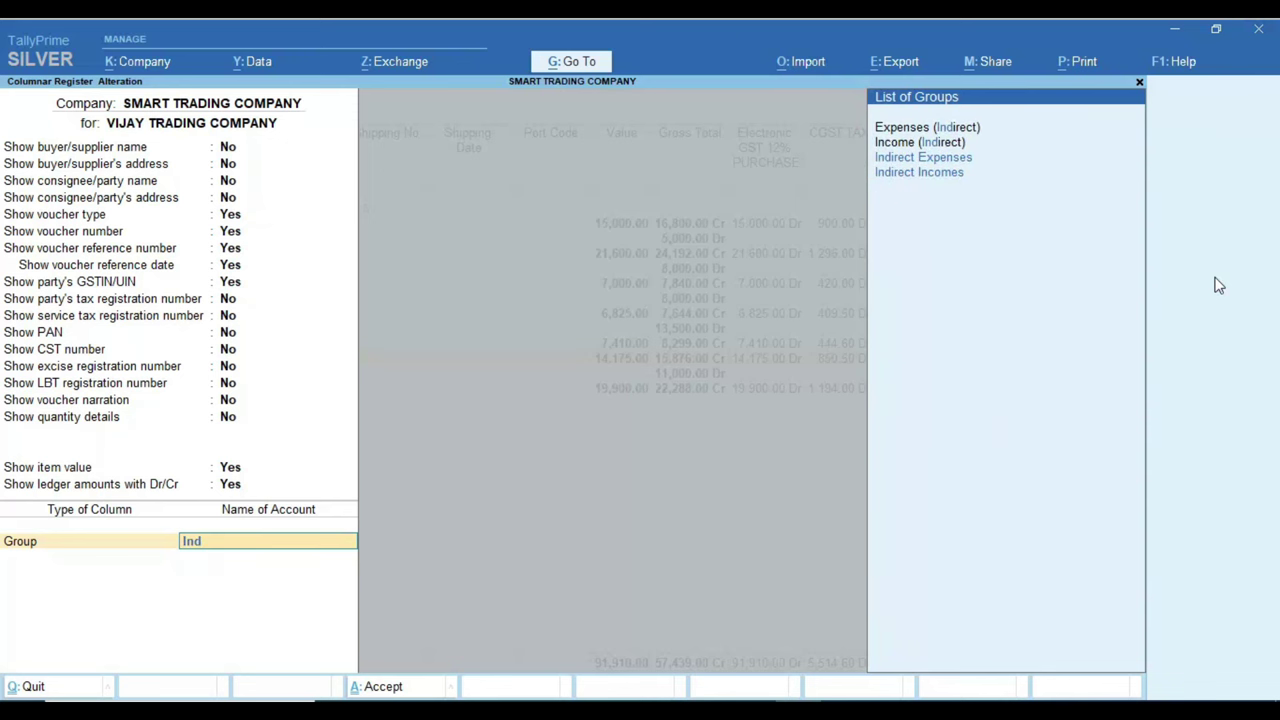
key("Down")
key("Up")
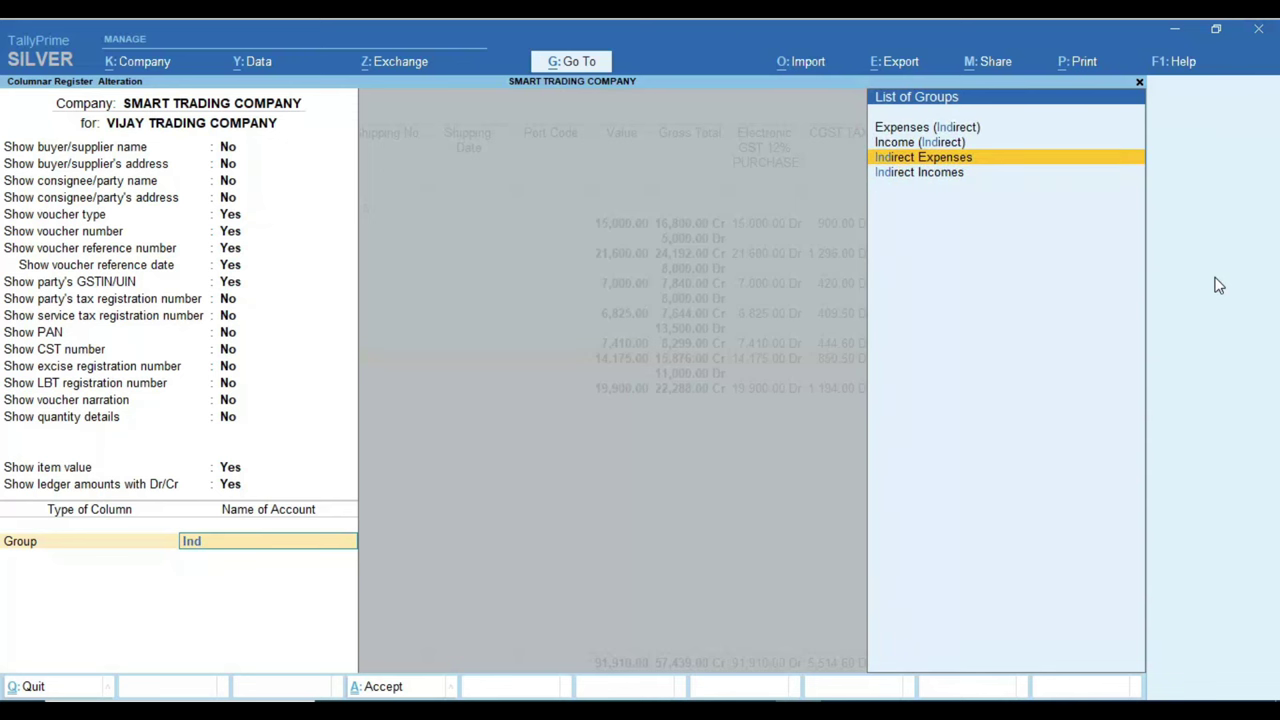
key("Return")
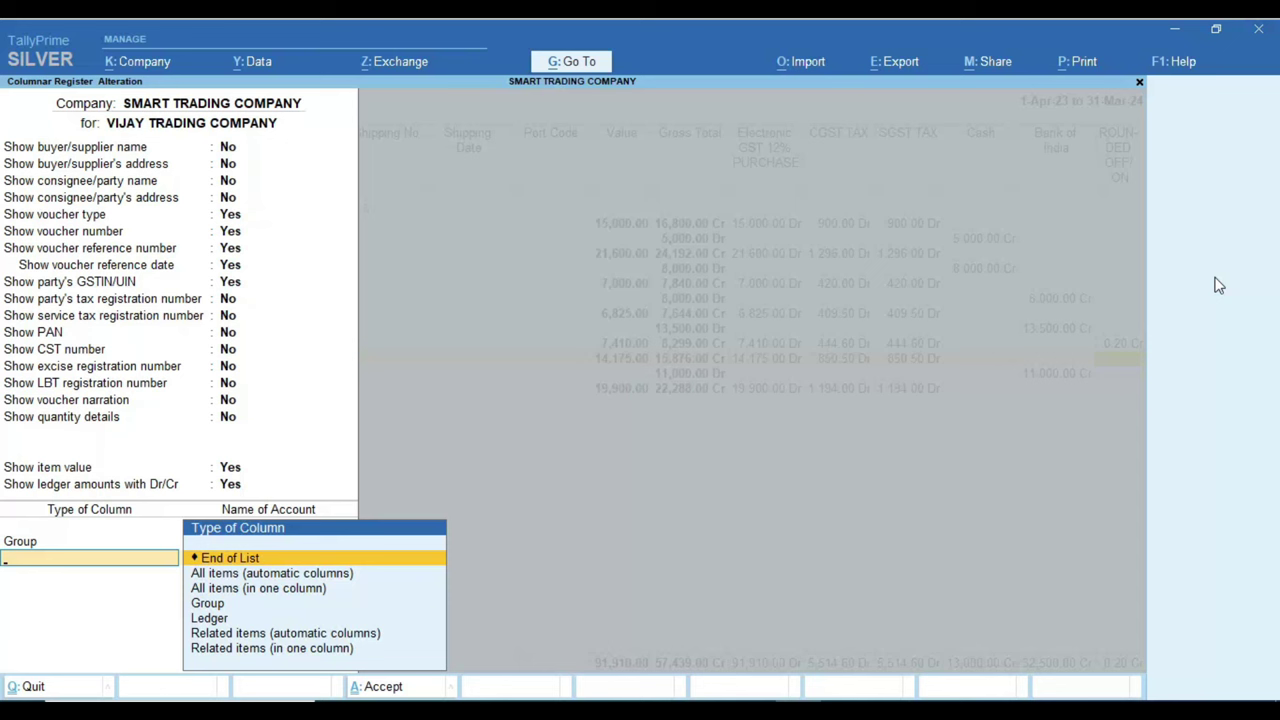
- Add a Ledger column for CGST TAX below the Indirect Expenses group
key("Down")
key("Down")
key("Down")
key("Down")
key("Return")
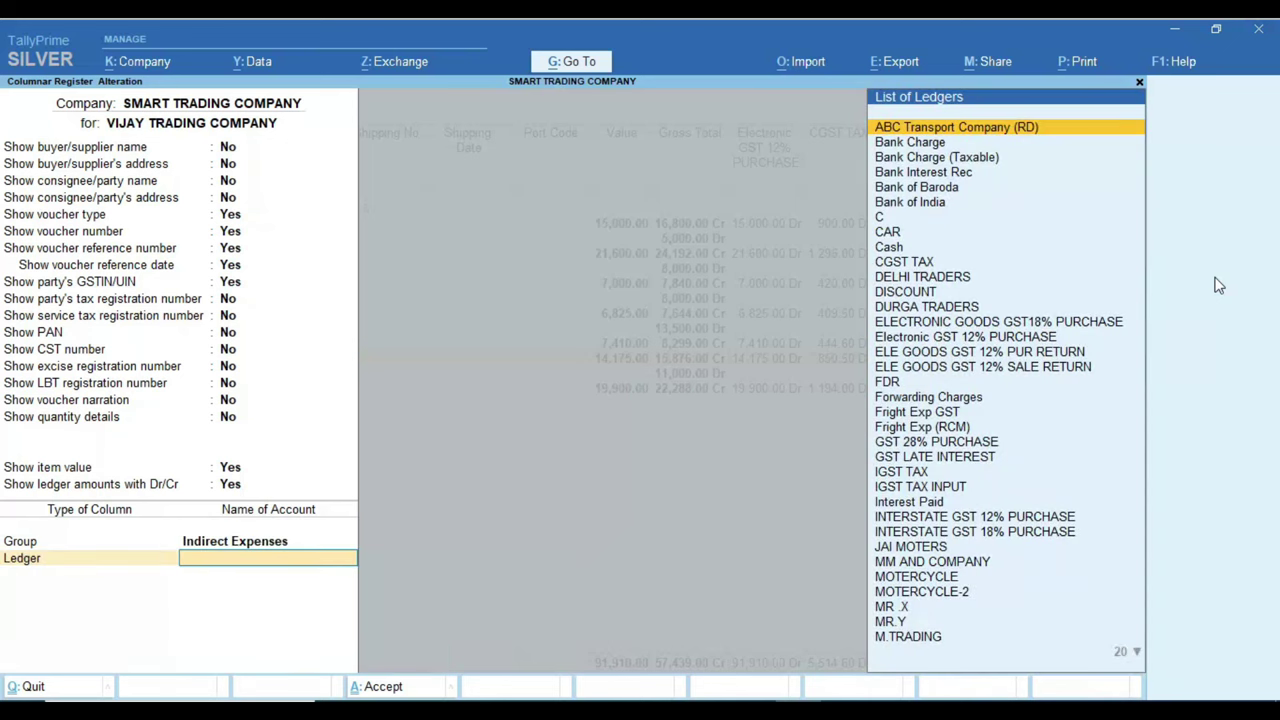
type("Cg")
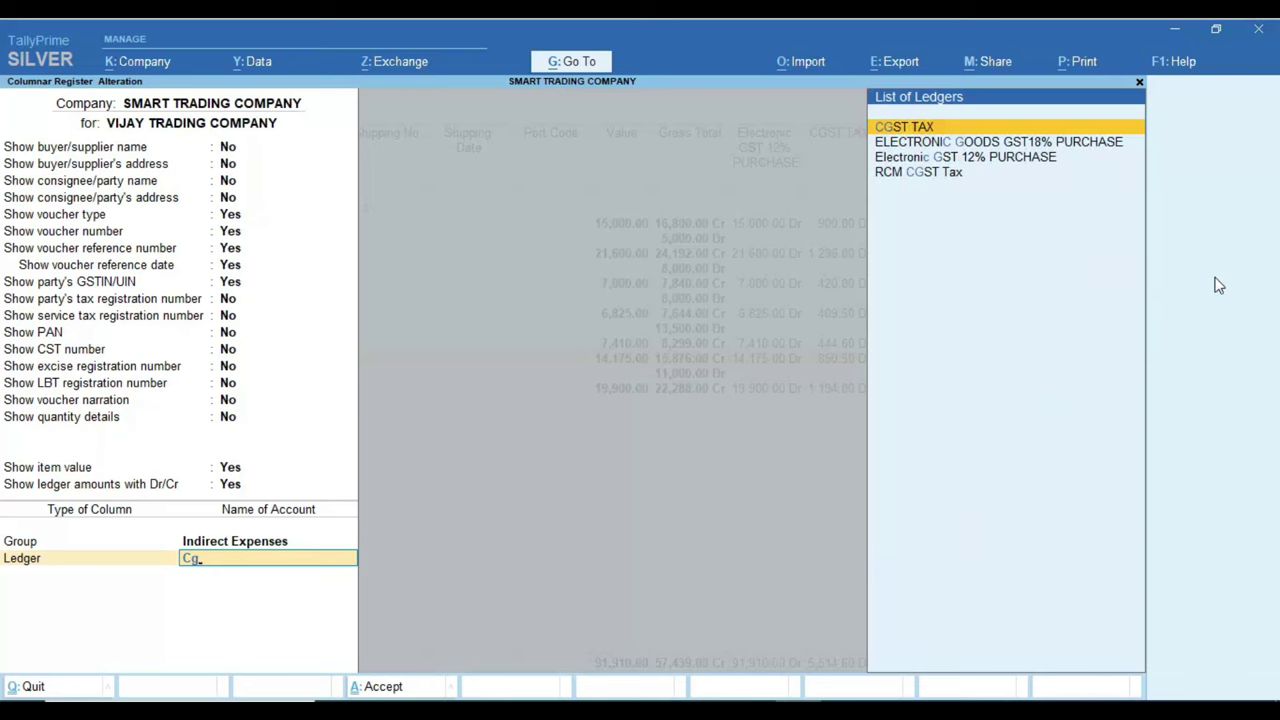
key("Return")
- Add a Ledger column for SGST TAX, end the column list and accept the columnar setup
key("Down")
key("Down")
key("Down")
key("Down")
key("Return")
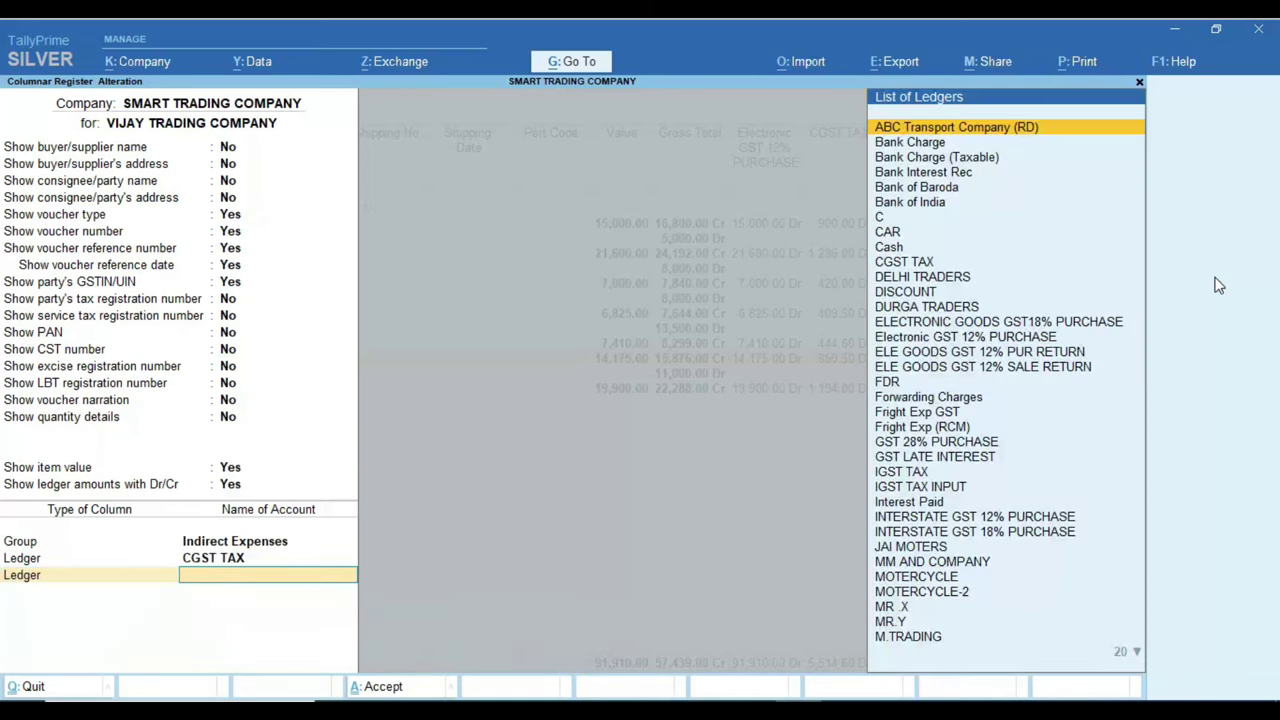
type("Sg")
key("Return")
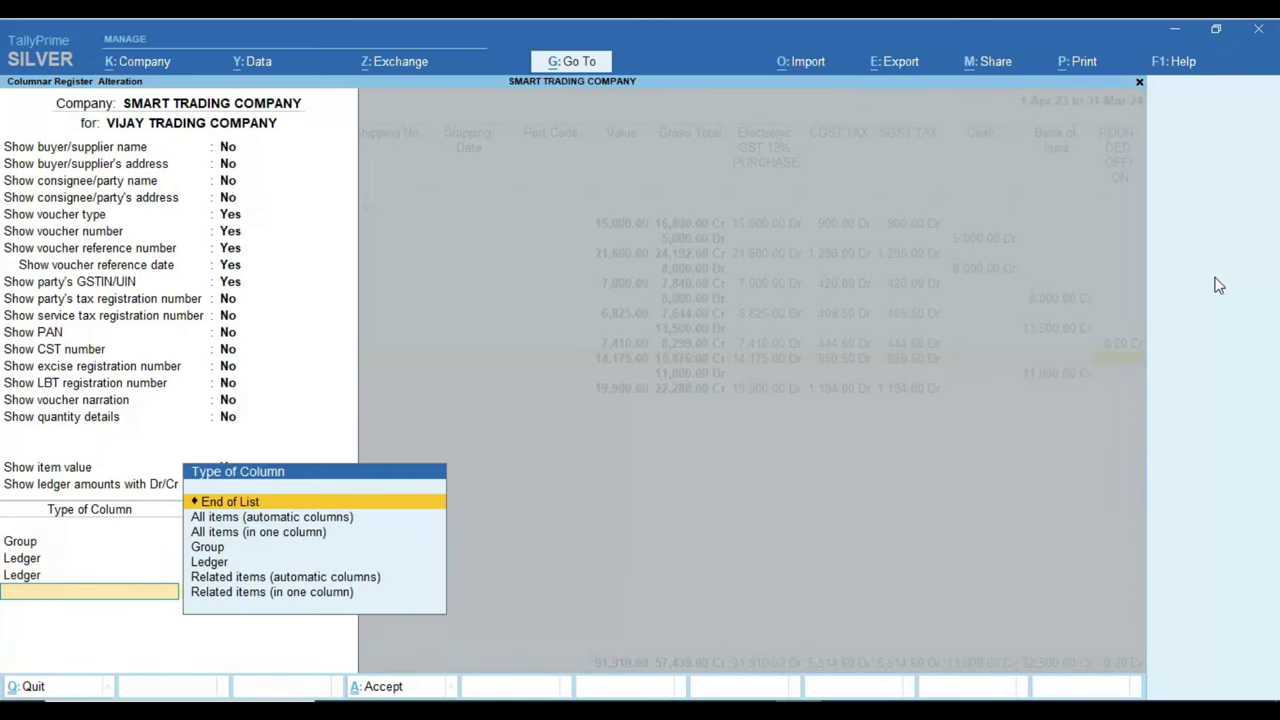
key("Return")
key("Return")
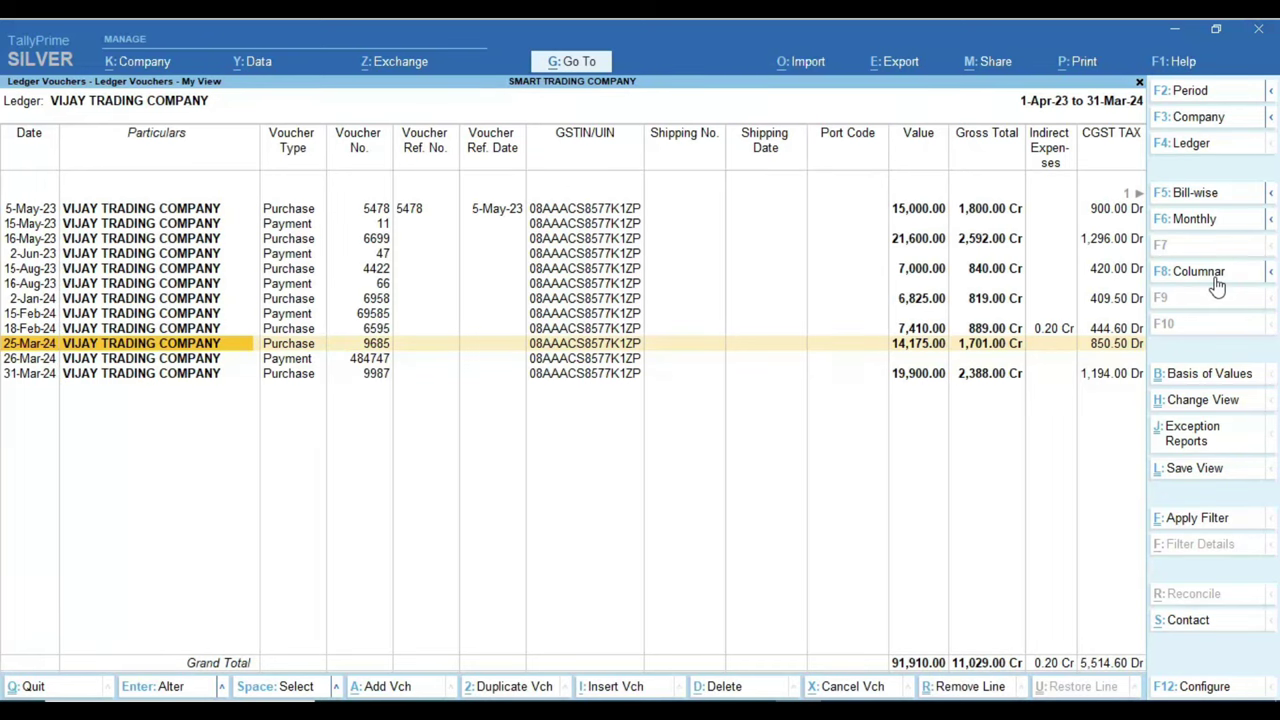
- Examine the Indirect Expenses, CGST TAX and SGST TAX columns across the ledger's entries down to the 31-Mar-24 purchase
key("Up")
key("Up")
key("Up")
key("Right")
key("Right")
key("Right")
key("Right")
key("Right")
key("Right")
key("Right")
key("Right")
key("Right")
key("Right")
key("Right")
key("Right")
key("Right")
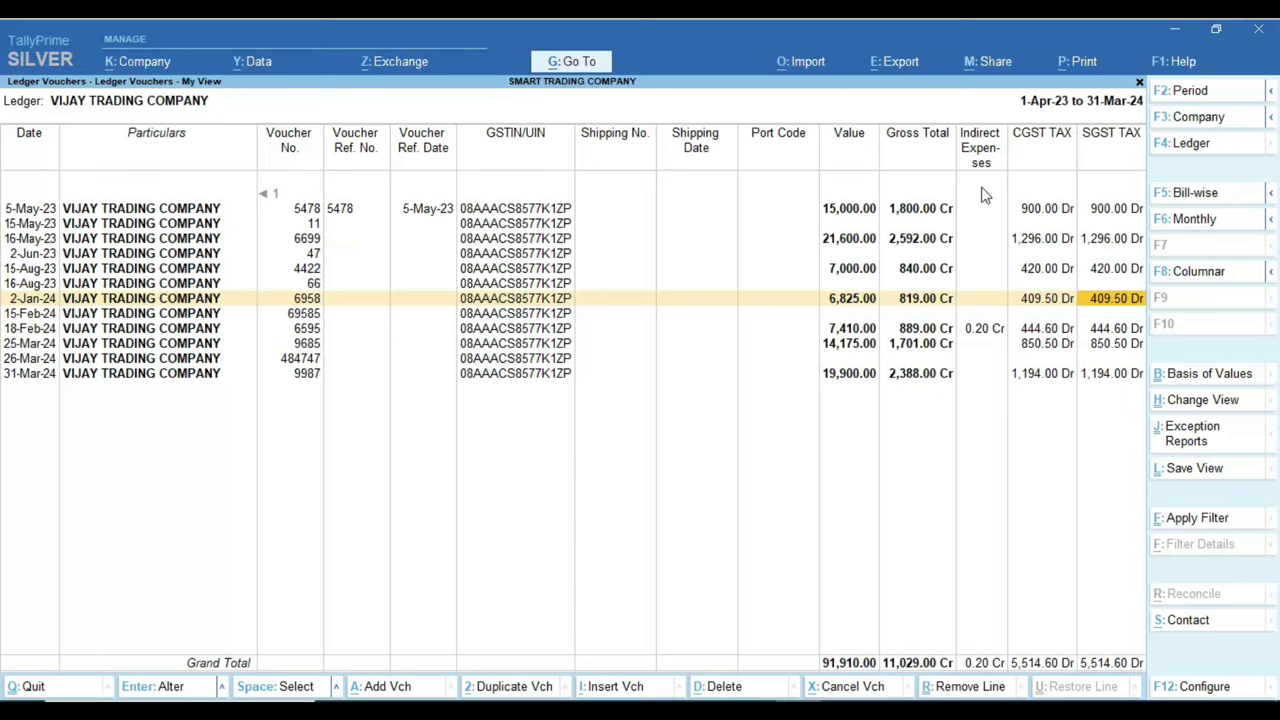
key("ctrl")
key("Down")
key("Down")
key("Down")
key("Down")
key("Down")
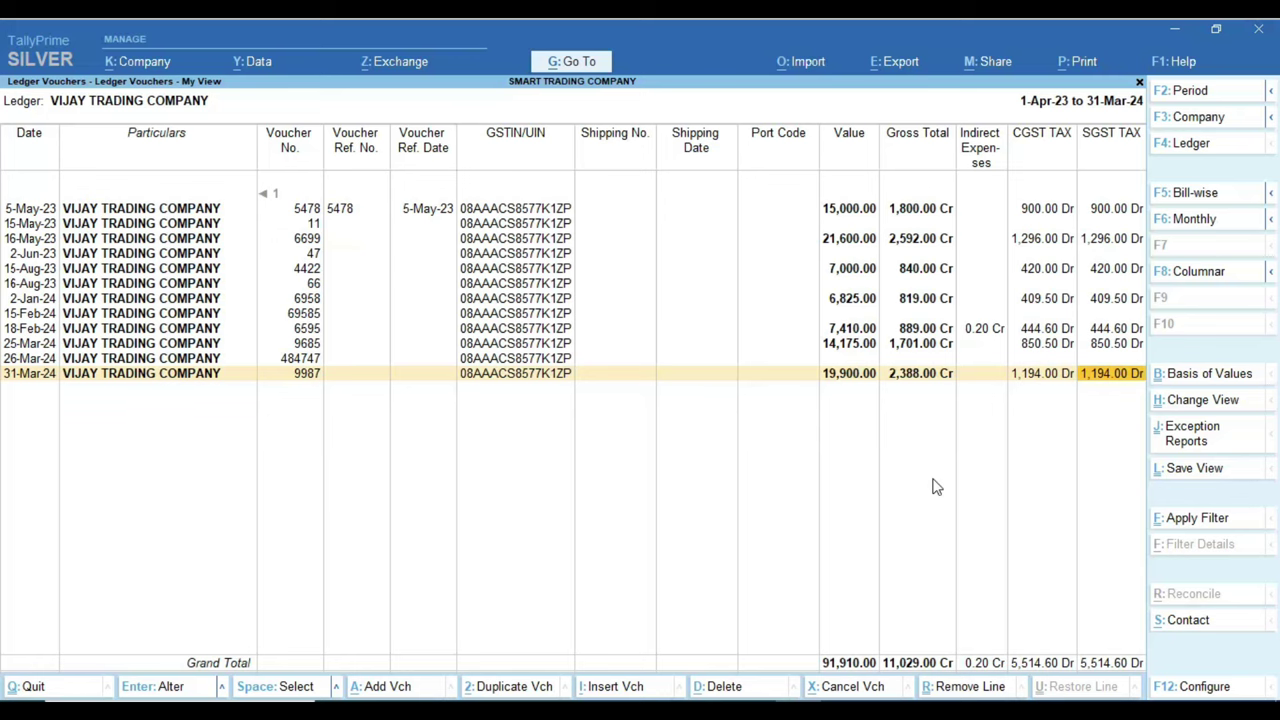
- Reopen the VIJAY TRADING COMPANY ledger and set its period to 1-Apr-23 to 31-Mar-24
key("F4")
key("Return")
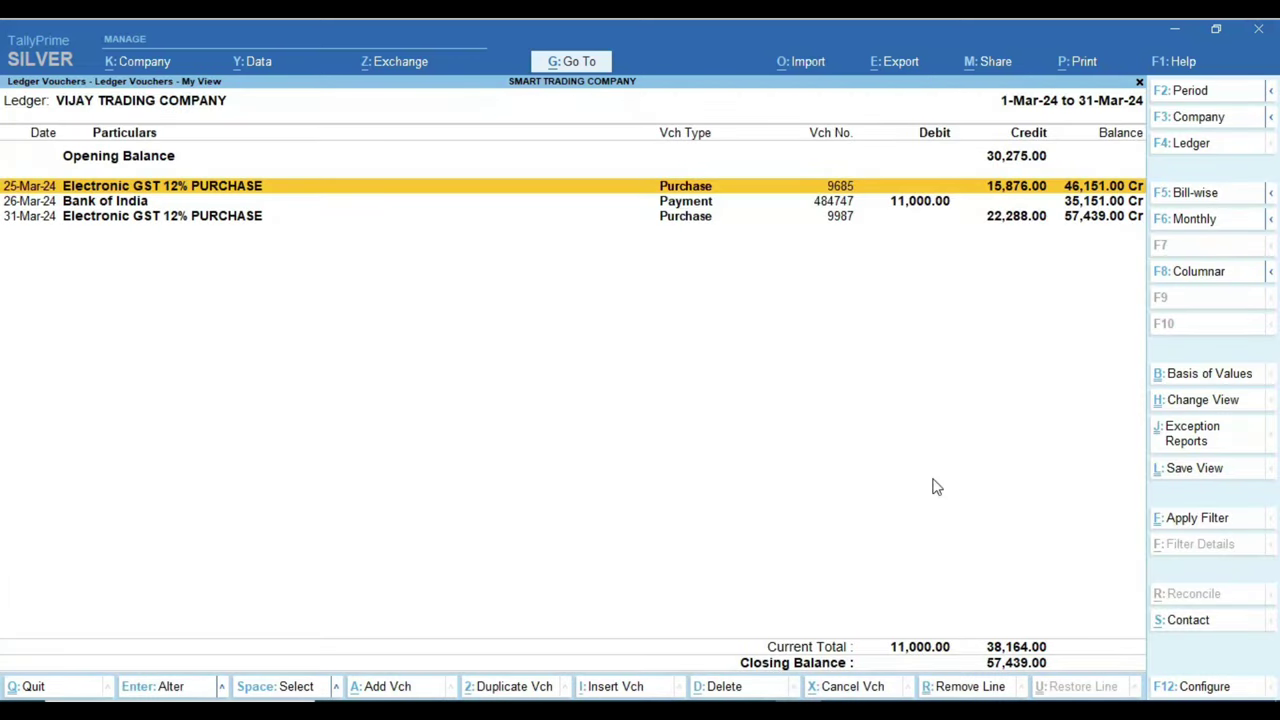
key("F2")
type("1-4-23")
key("Return")
key("Return")
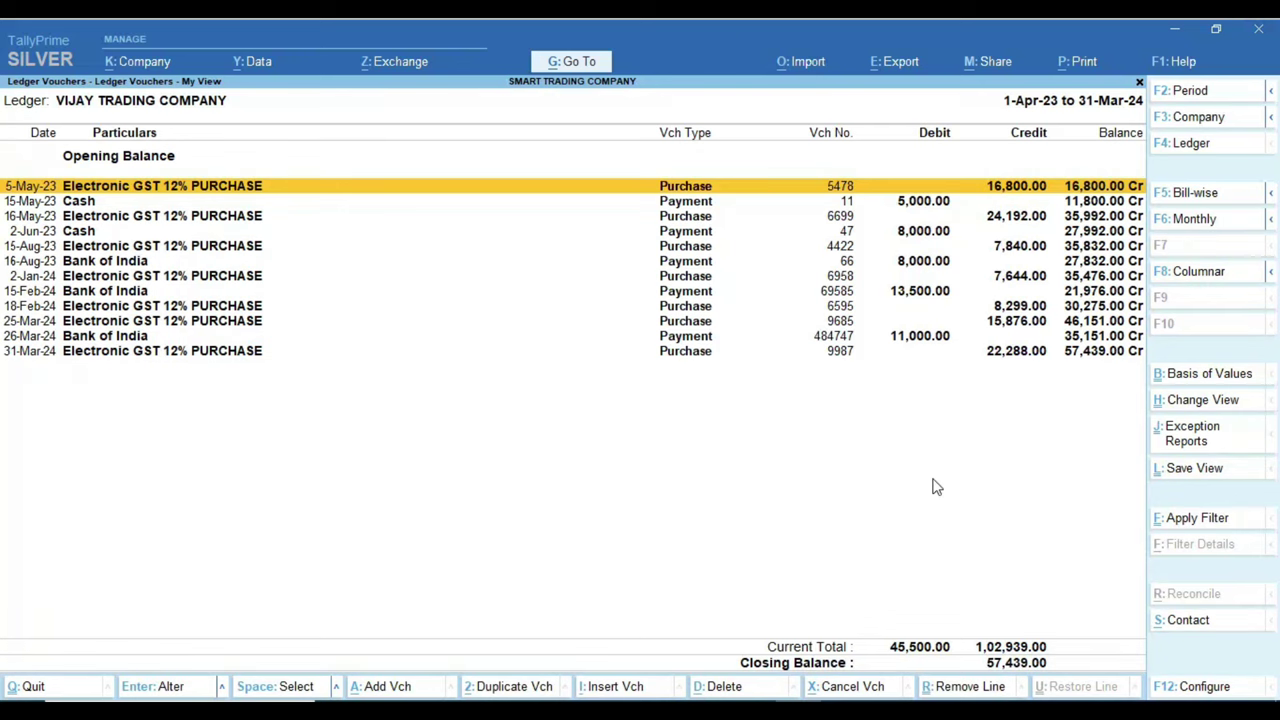
- Clear the group and ledger columns from the columnar report setup, leaving only End of List, and accept it
left_click(1224, 277)
key("Return")
key("Return")
key("Return")
key("Return")
key("Return")
key("Return")
key("Return")
key("Return")
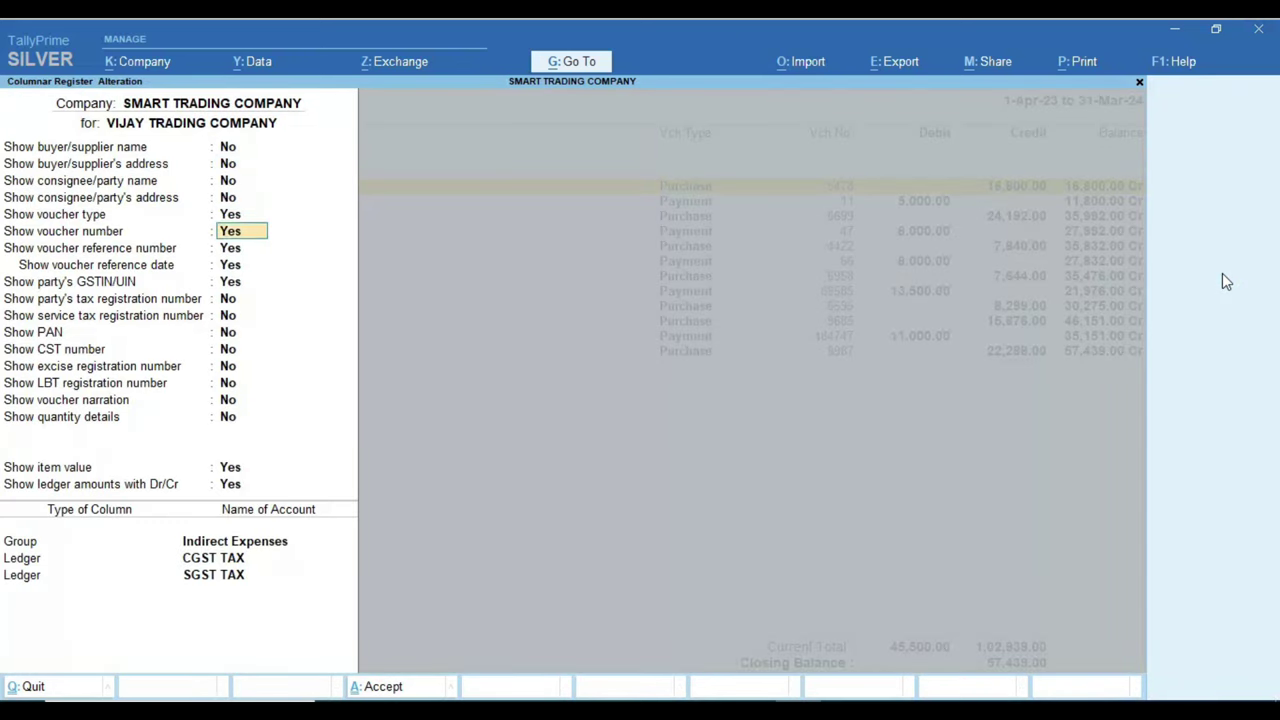
key("Return")
key("Return")
key("Return")
key("Return")
key("Return")
key("Return")
key("Return")
key("Return")
key("Return")
key("Return")
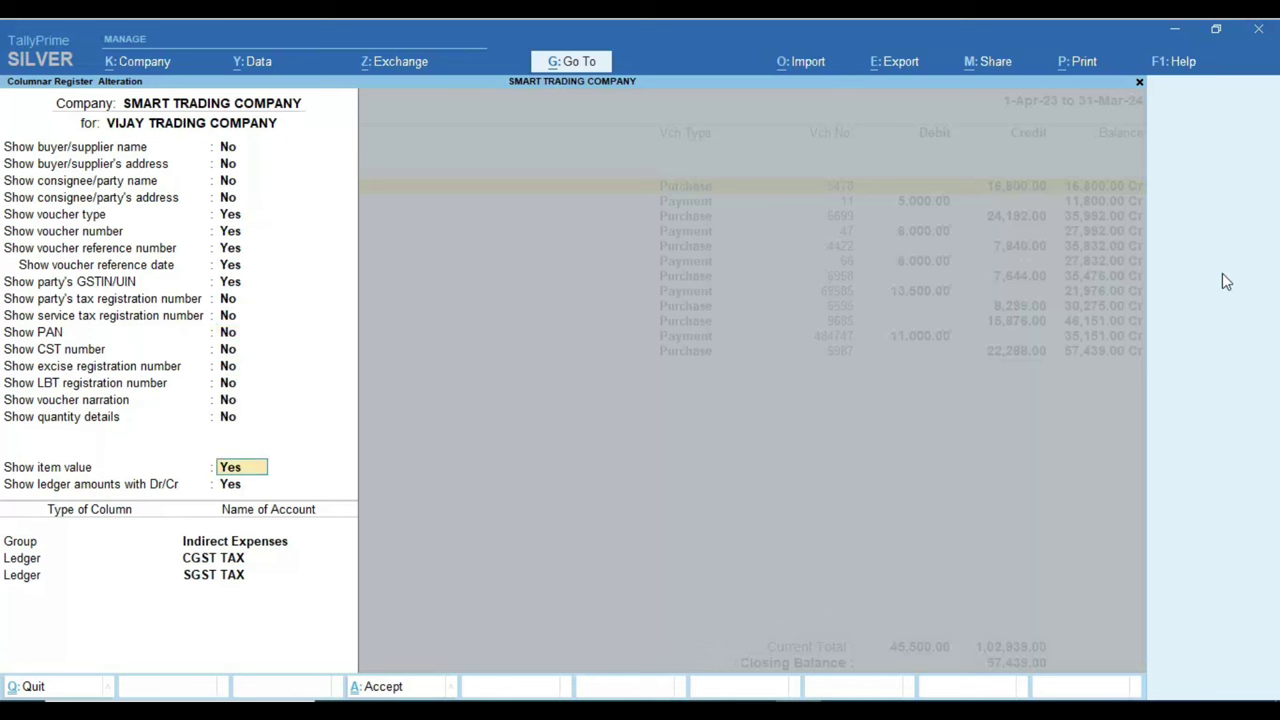
key("Return")
key("Up")
key("Up")
key("Up")
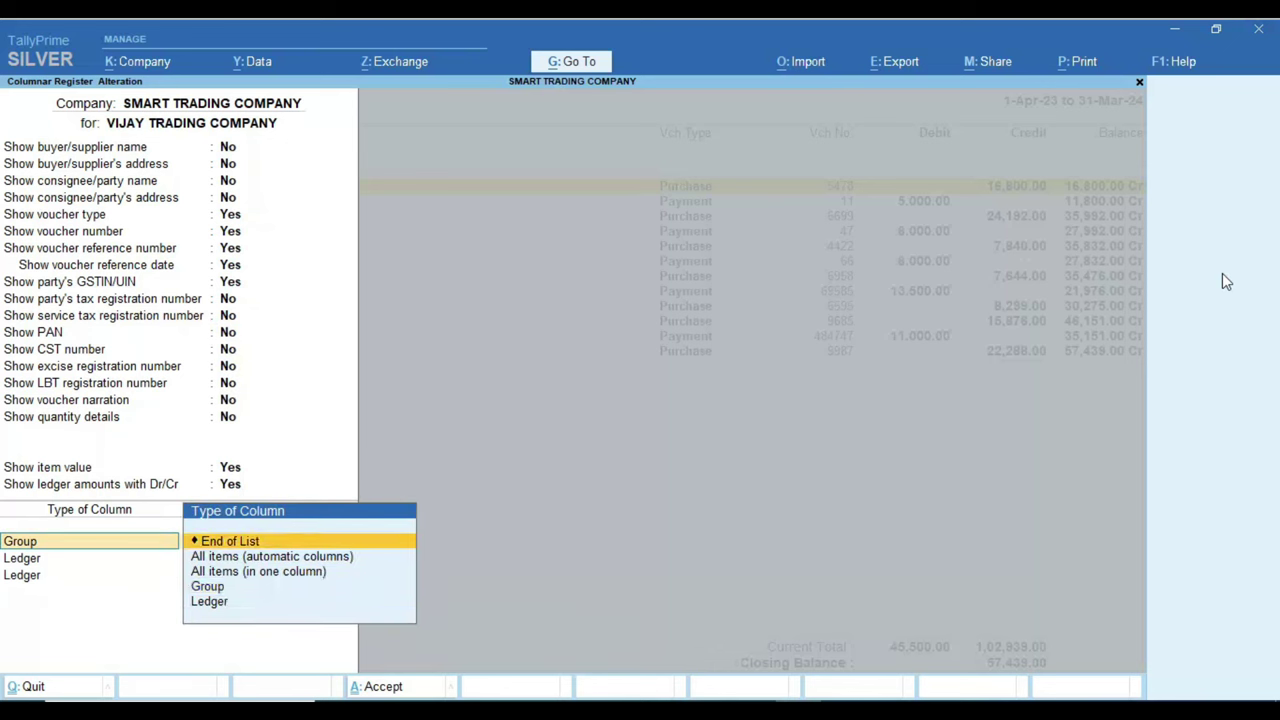
type("L")
key("Up")
key("Up")
key("Up")
key("Up")
key("Up")
key("Up")
key("Up")
key("Up")
key("Up")
key("Return")
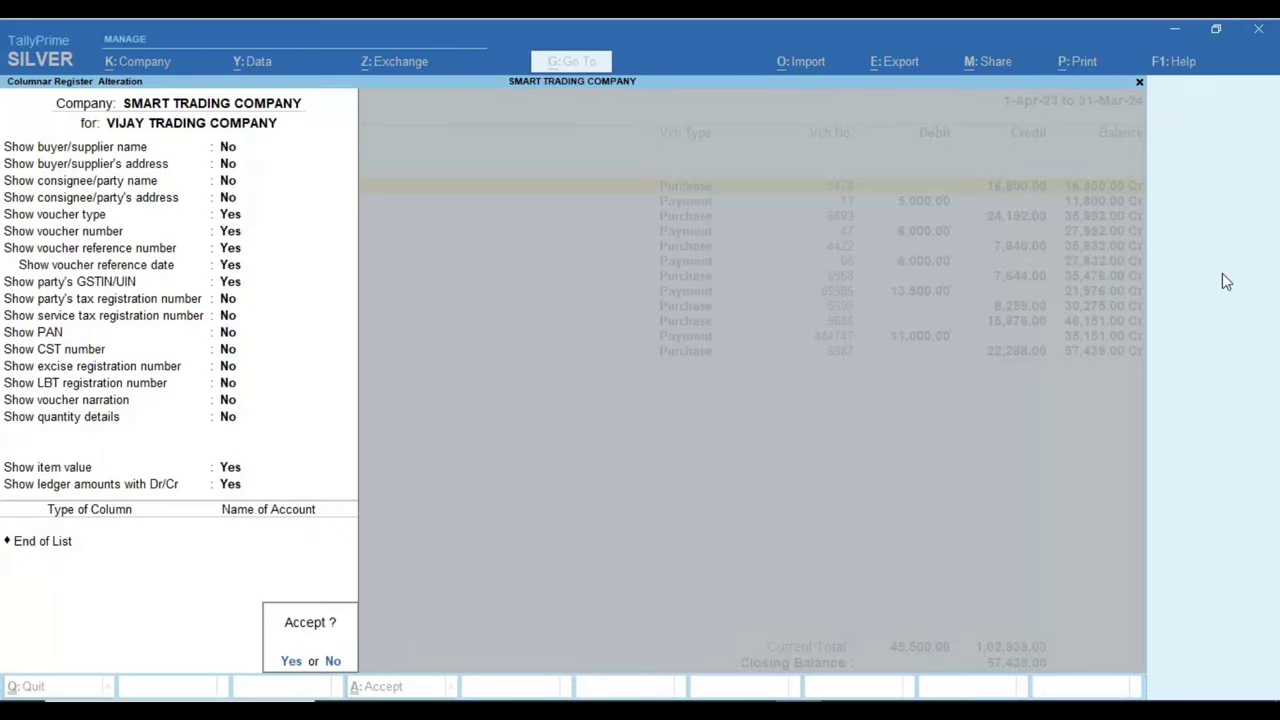
key("Return")
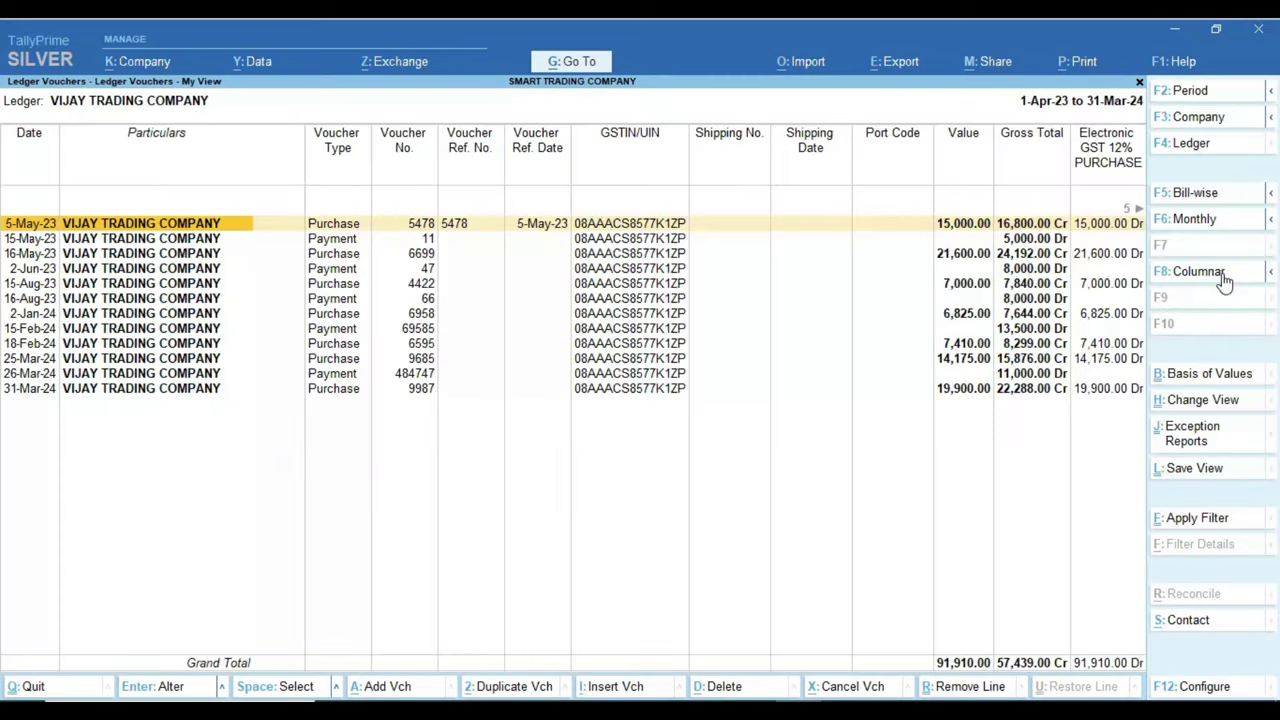
- Examine the Grand Total figures of the Electronic GST 12% PURCHASE, CGST TAX and SGST TAX columns
key("Right")
key("Right")
key("Right")
key("Right")
key("Right")
key("Right")
key("Right")
key("Right")
key("Right")
key("Right")
key("Right")
key("Right")
key("Right")
key("Right")
key("Right")
key("Right")
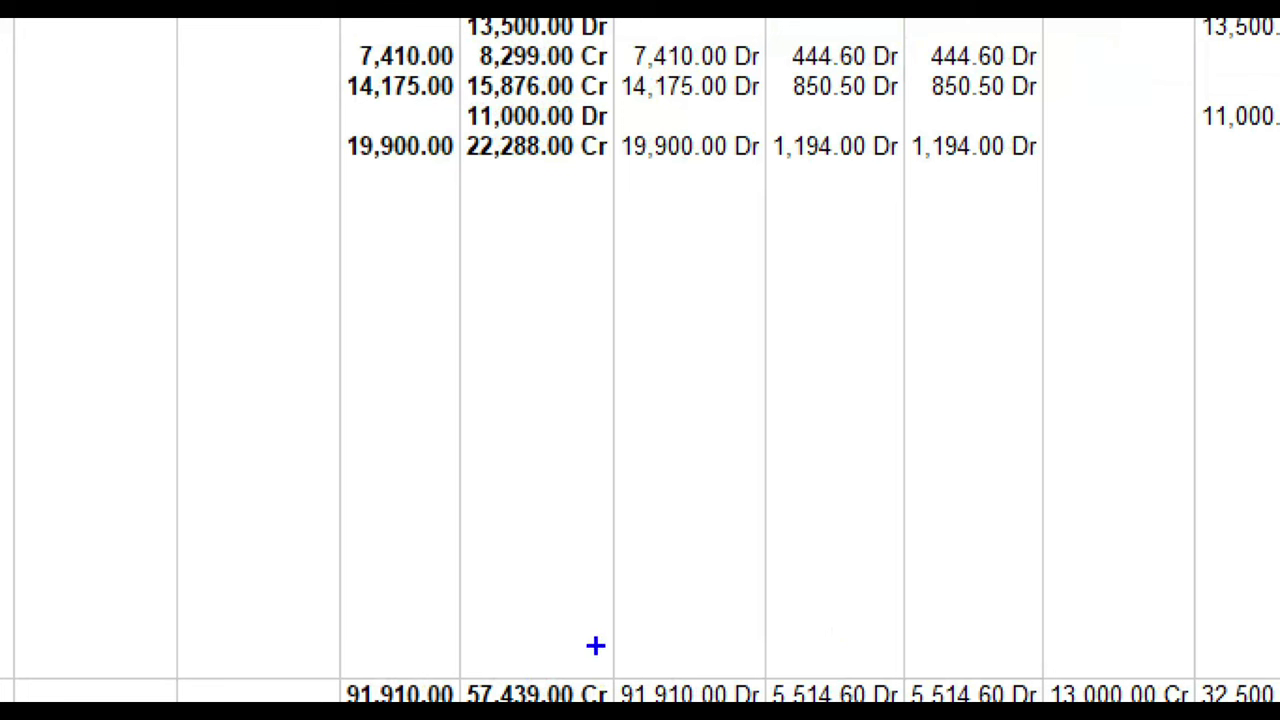
mouse_move(603, 665)
left_mouse_down()
mouse_move(706, 719)
mouse_move(735, 719)
left_mouse_up()
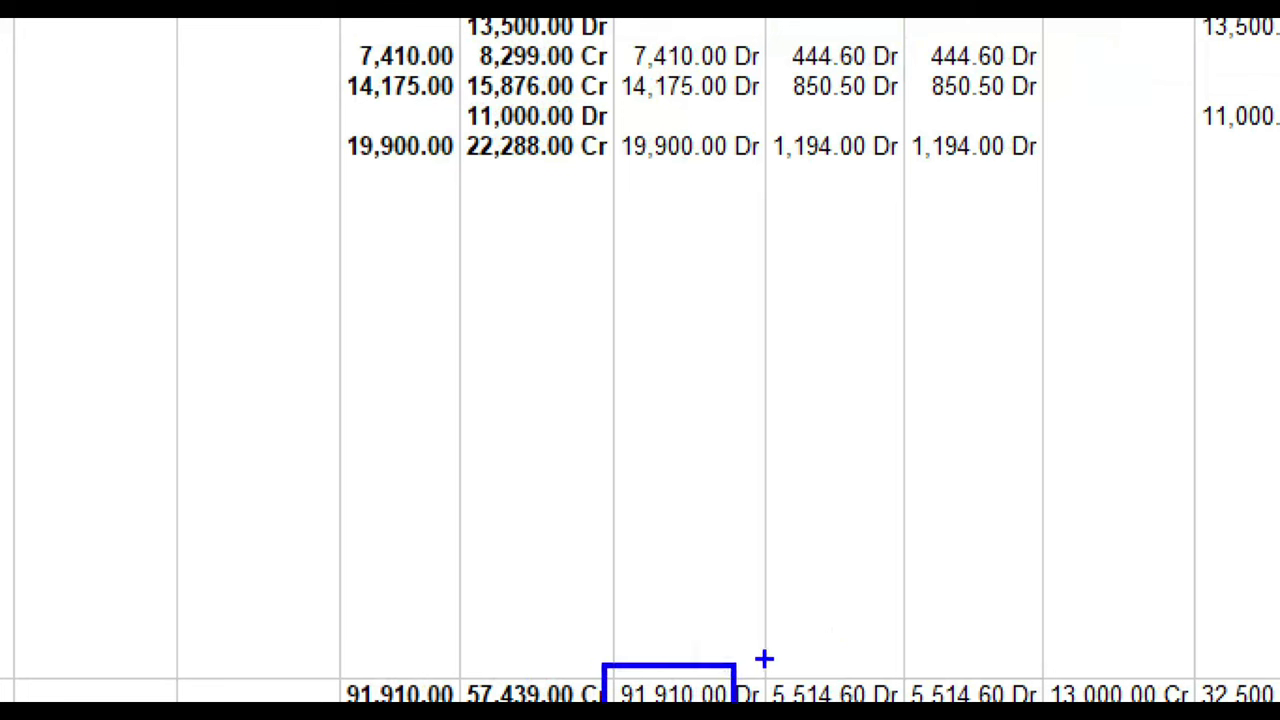
mouse_move(764, 659)
left_mouse_down()
mouse_move(846, 719)
mouse_move(880, 719)
left_mouse_up()
mouse_move(886, 662)
left_mouse_down()
mouse_move(888, 686)
mouse_move(1040, 719)
left_mouse_up()
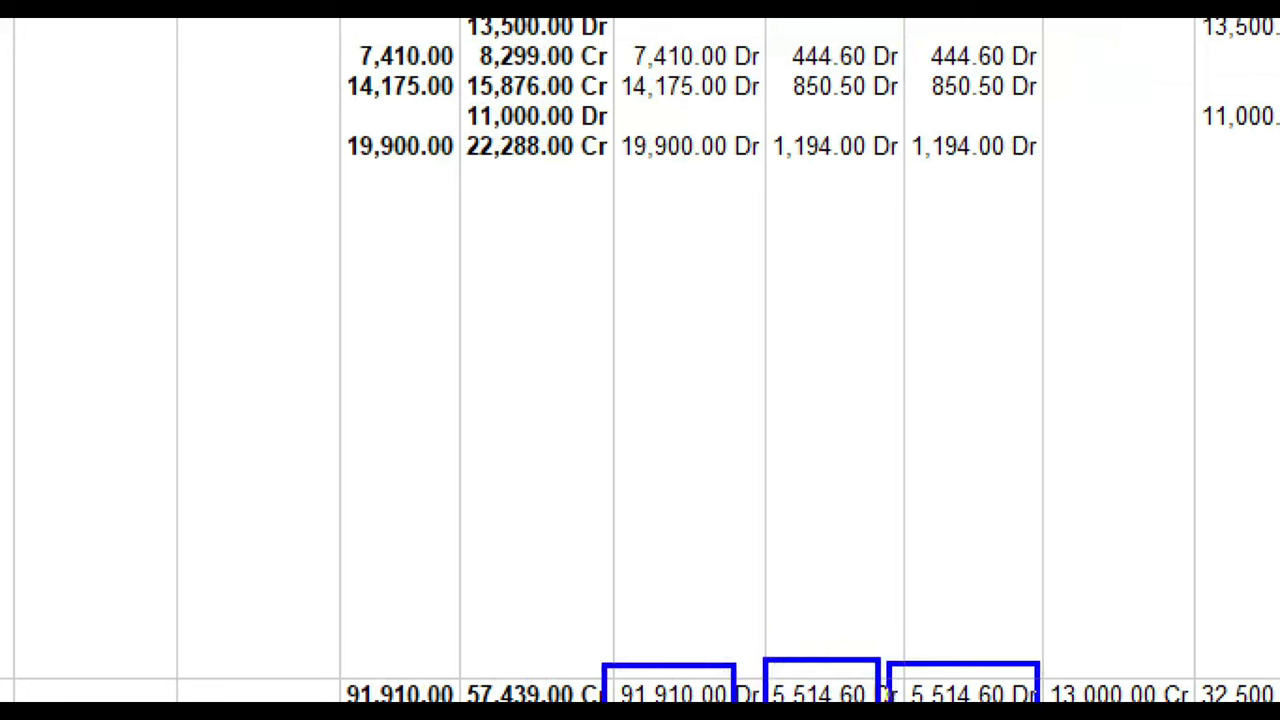
mouse_move(632, 668)
left_mouse_down()
mouse_move(740, 640)
mouse_move(995, 665)
left_mouse_up()
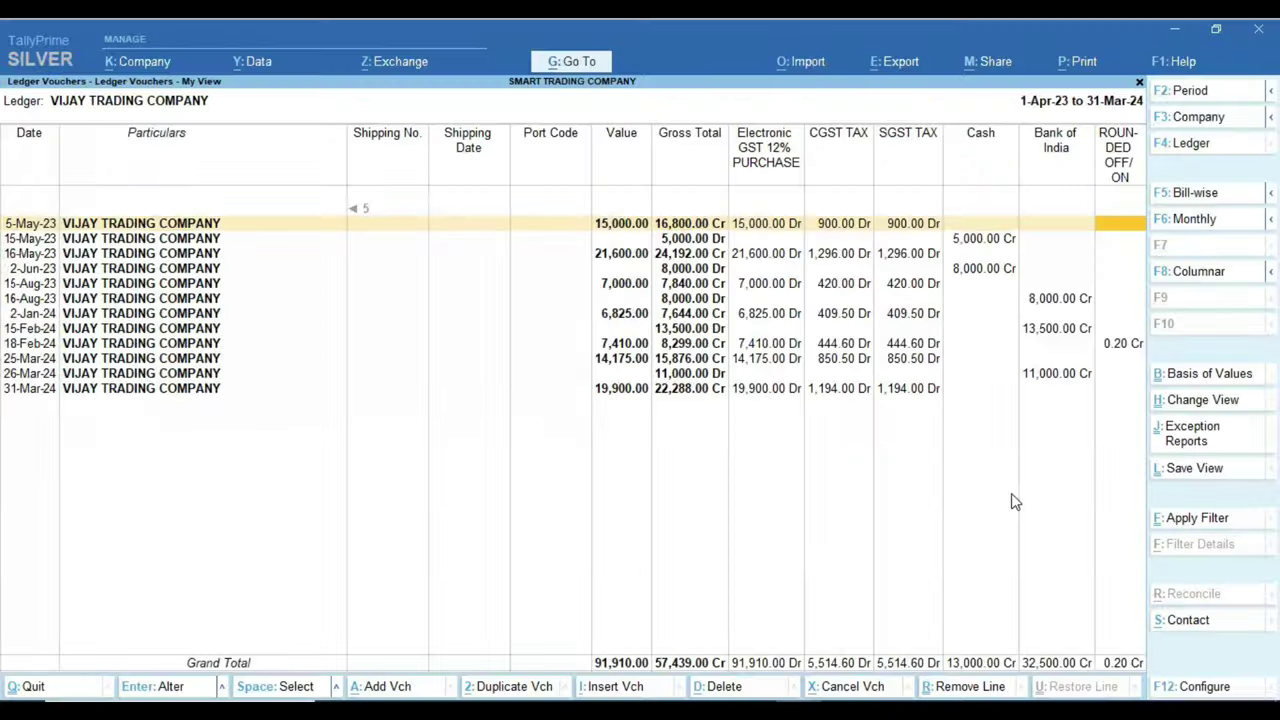
- Reopen the VIJAY TRADING COMPANY ledger in its regular view for the period 1-Apr-23 to 31-Mar-24
key("F4")
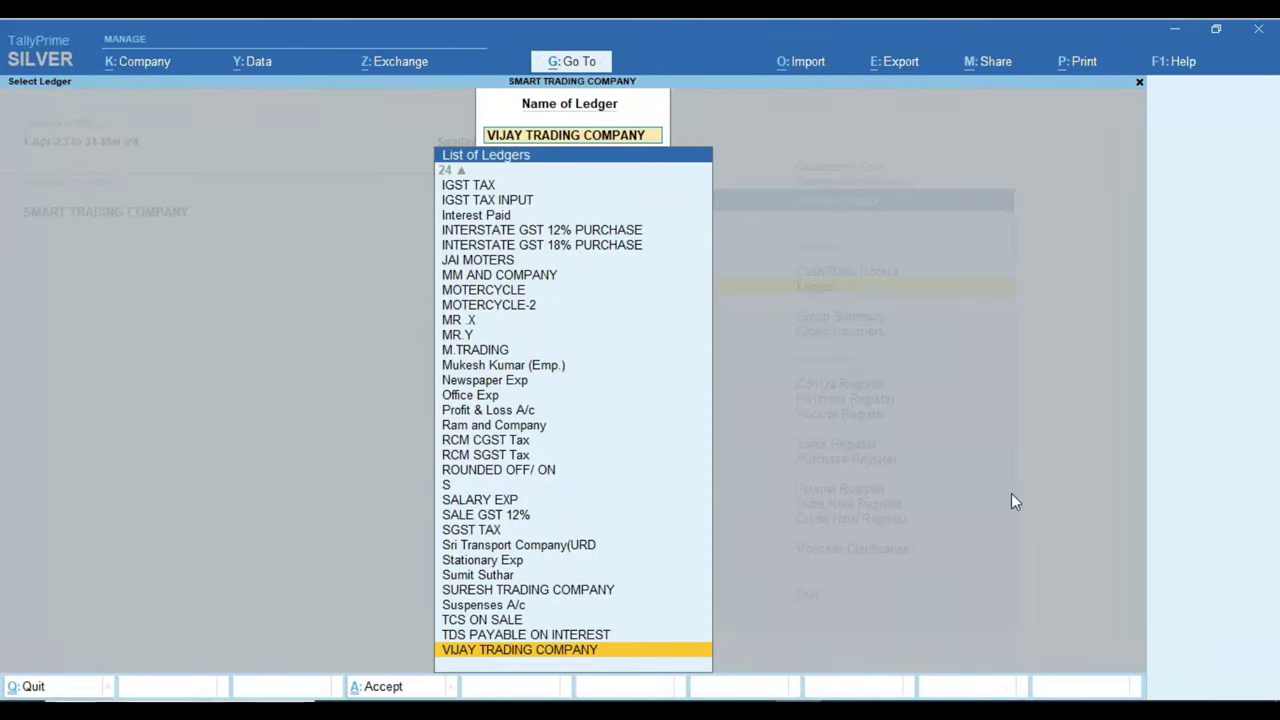
type("1-4-23")
key("Return")
key("Return")
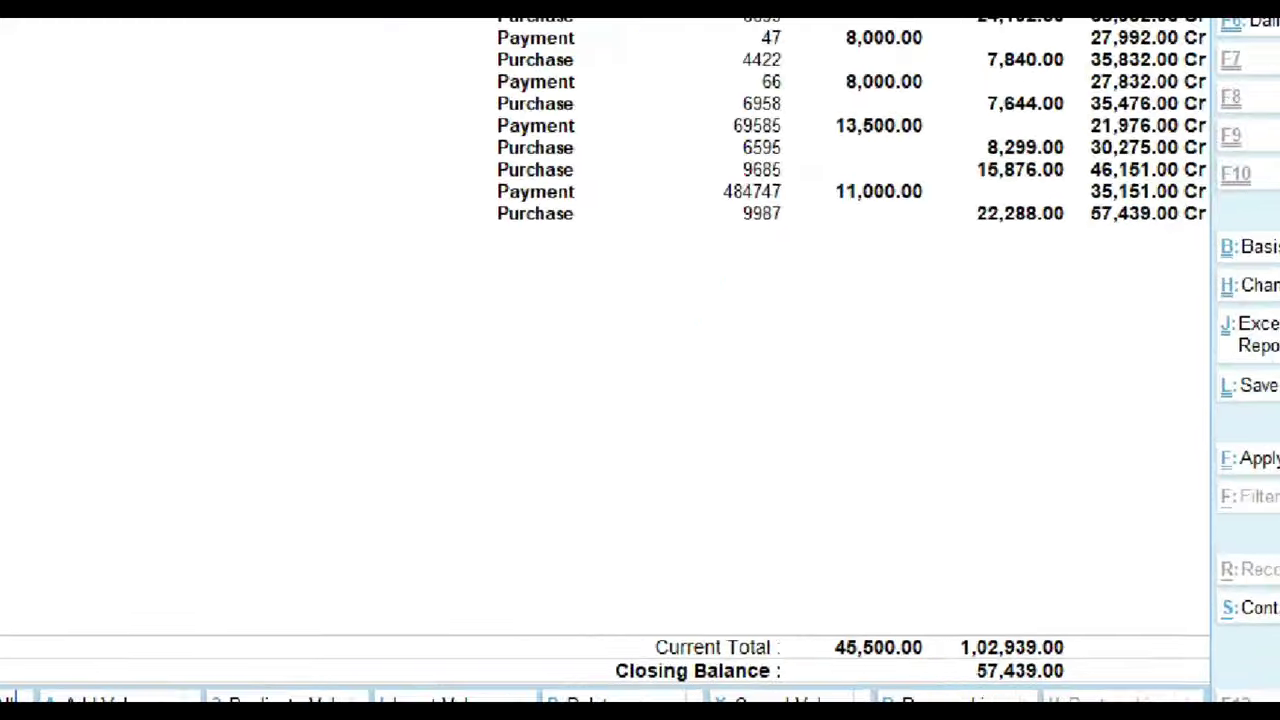
- Examine the credit Current Total at the end of the VIJAY TRADING COMPANY ledger
left_click_drag(964, 634, 1098, 672)
left_click_drag(1008, 436, 1001, 609)
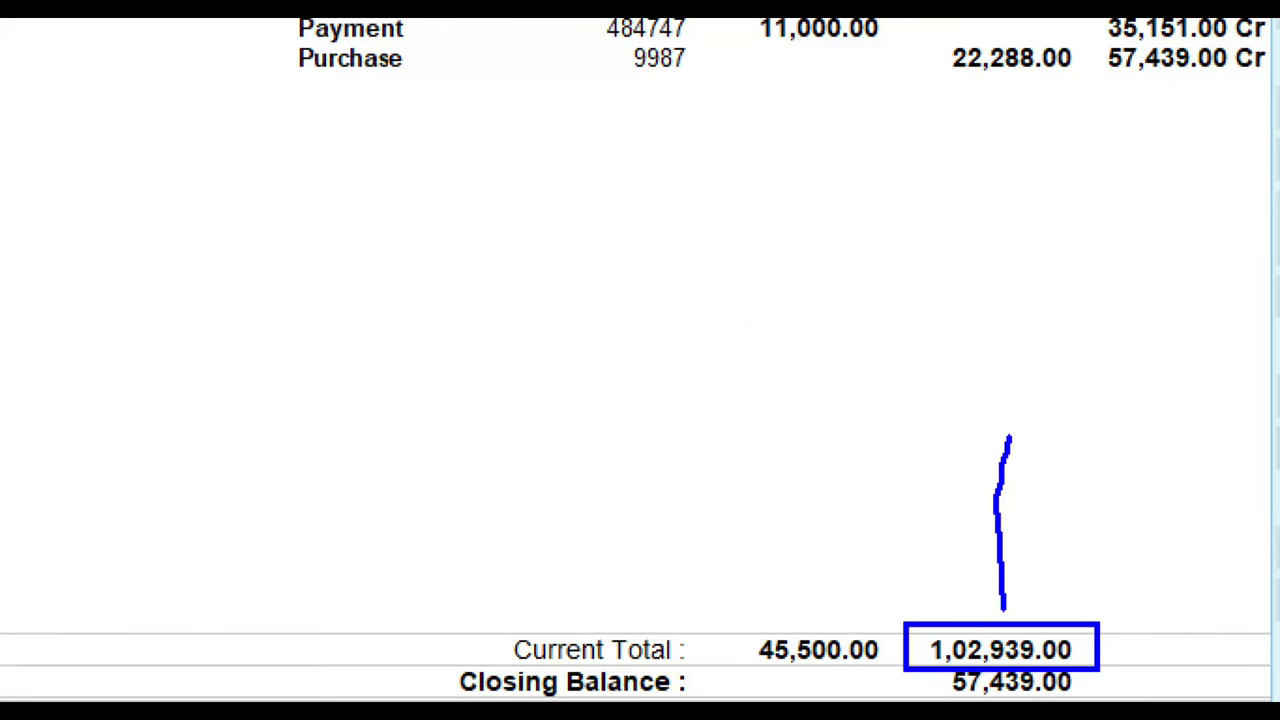
mouse_move(963, 440)
left_mouse_down()
mouse_move(1057, 515)
mouse_move(916, 450)
mouse_move(980, 450)
left_mouse_up()
mouse_move(958, 630)
left_mouse_down()
mouse_move(1098, 660)
mouse_move(894, 634)
left_mouse_up()
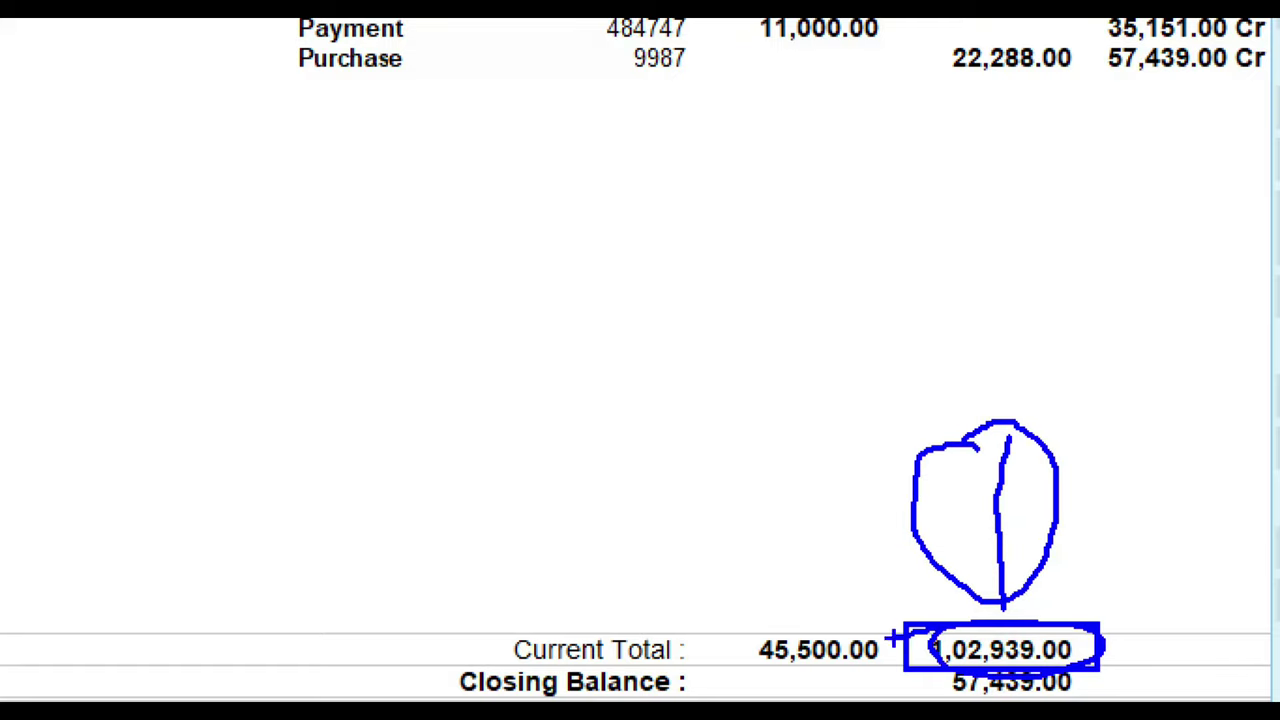
key("Escape")
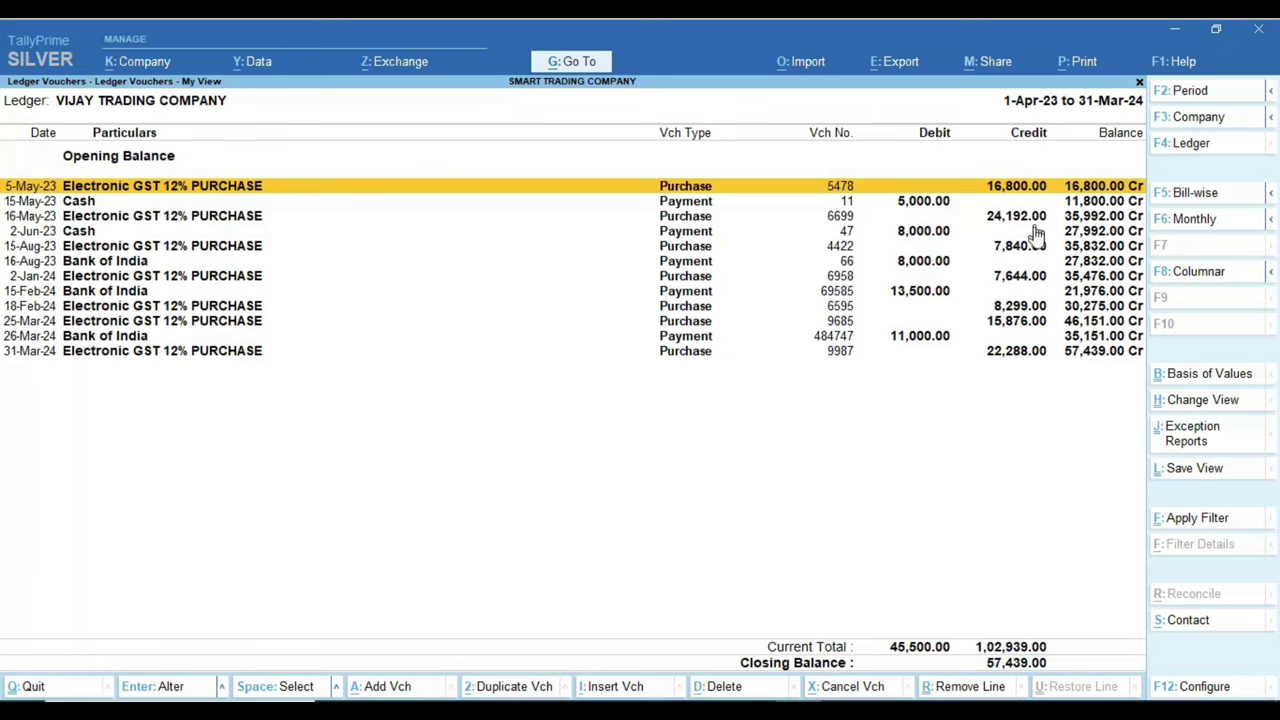
- View the 5-May-23 purchase voucher from the ledger and return without changing it
key("Return")
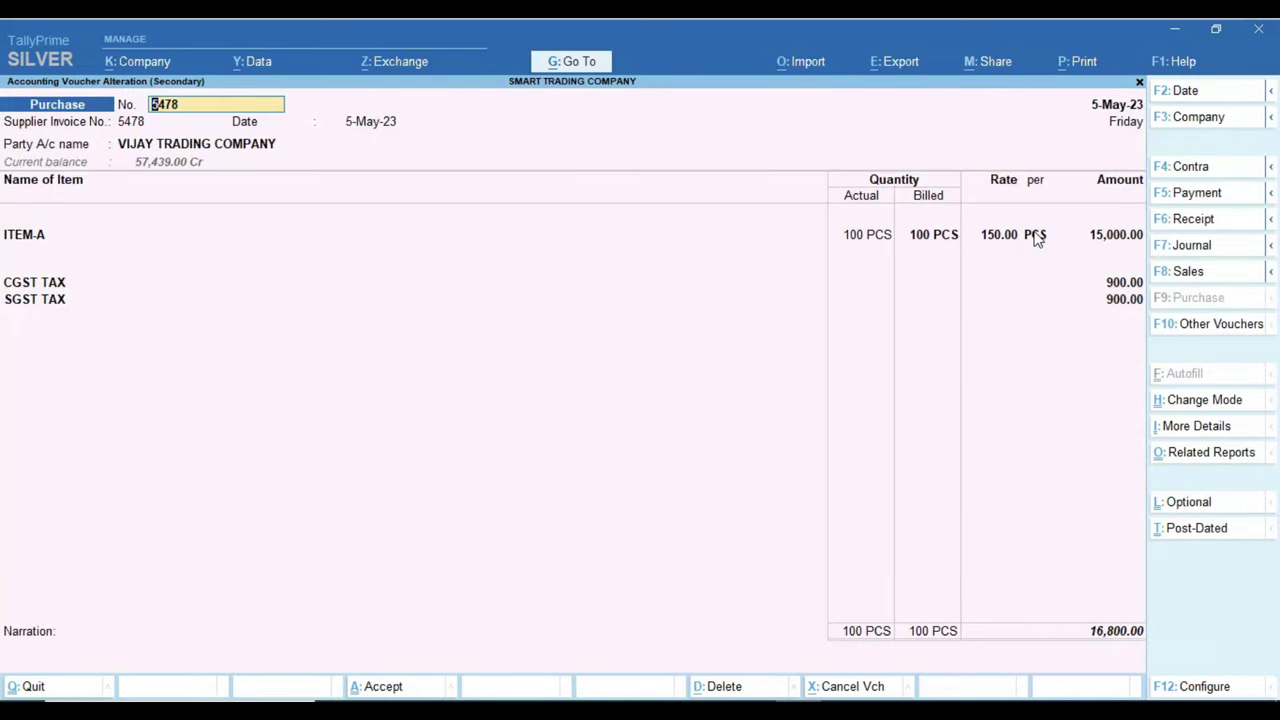
key("BackSpace")
key("Escape")
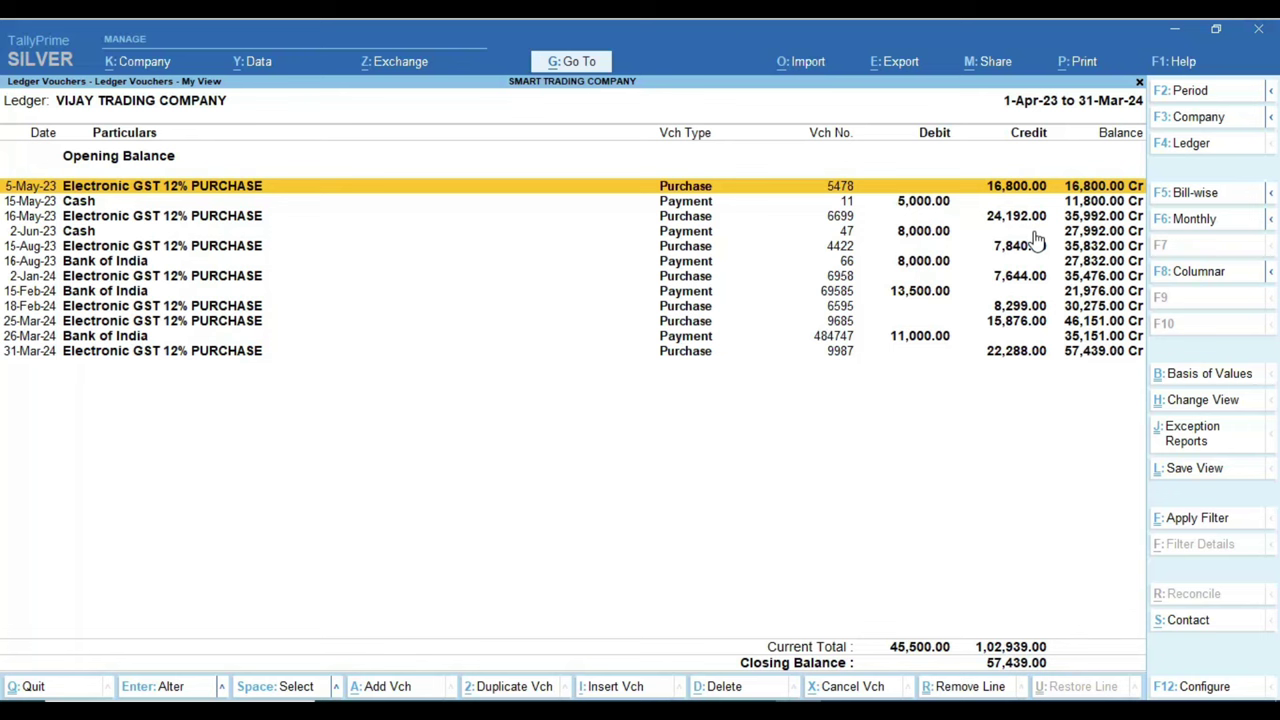
- Leave the ledger for the Gateway of Tally and open Account Books under Display More Reports
key("Escape")
key("Escape")
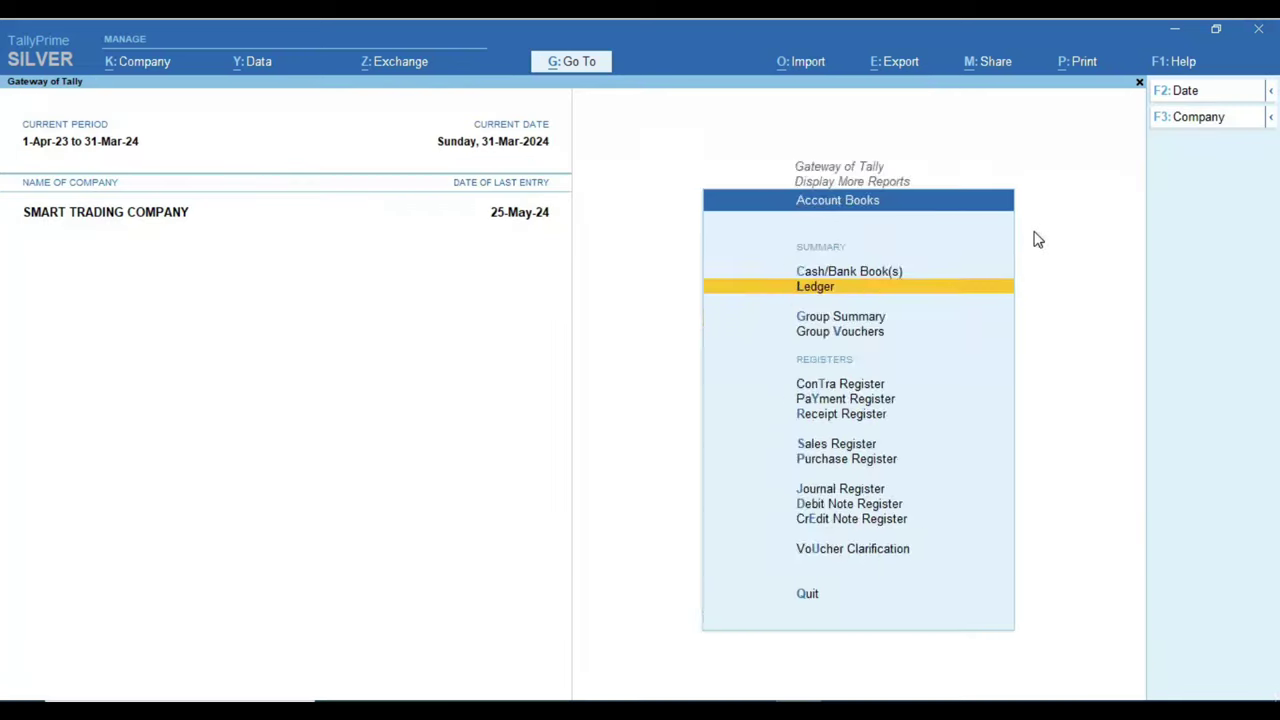
key("Escape")
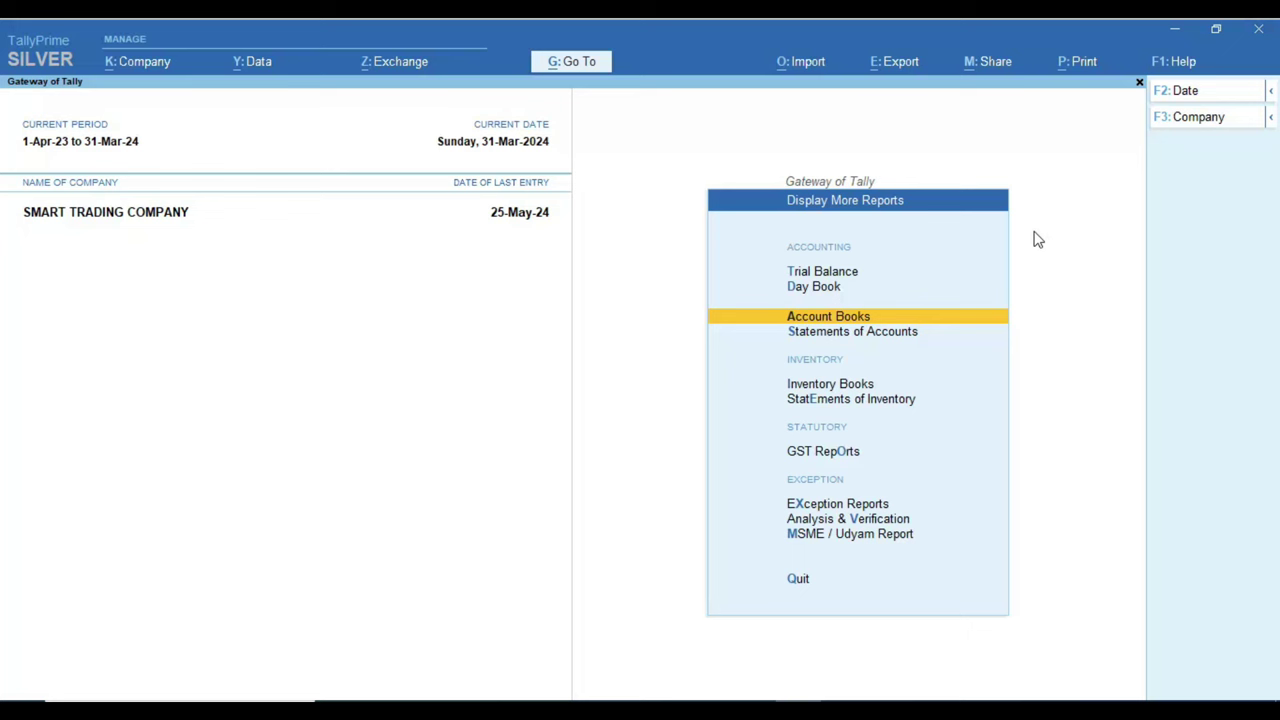
key("Escape")
key("Return")
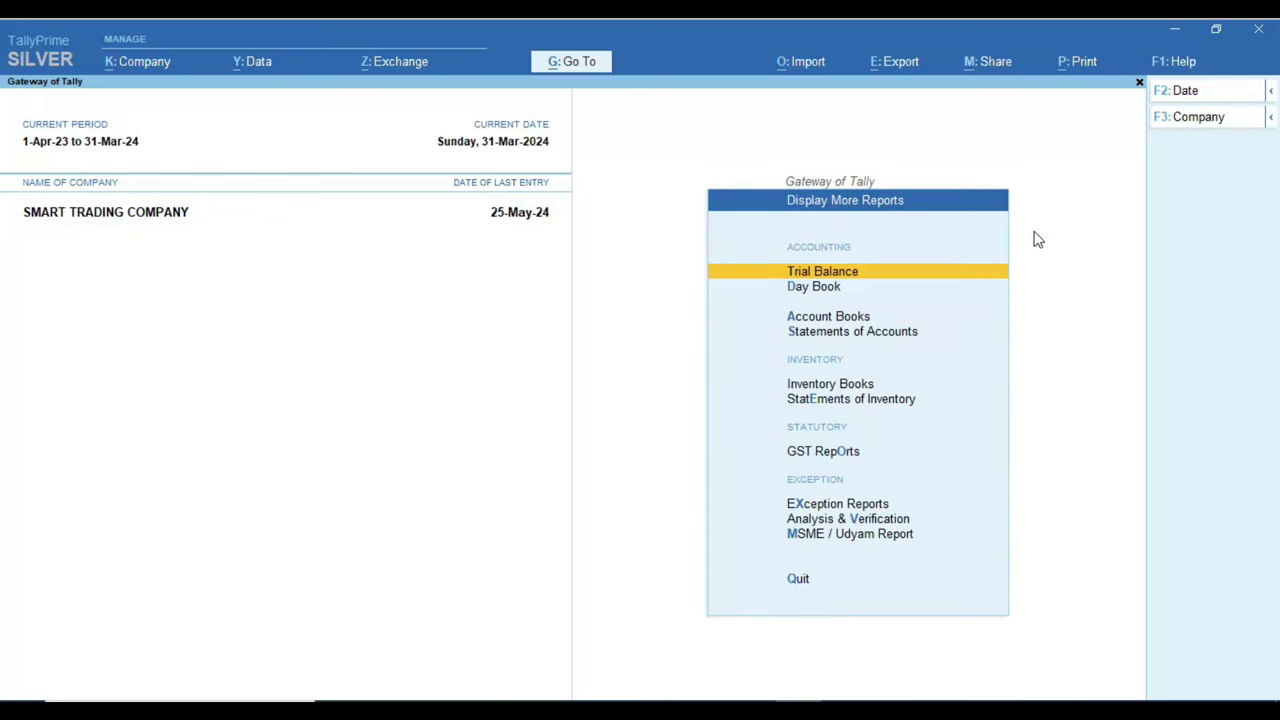
key("Down")
key("Down")
key("Return")
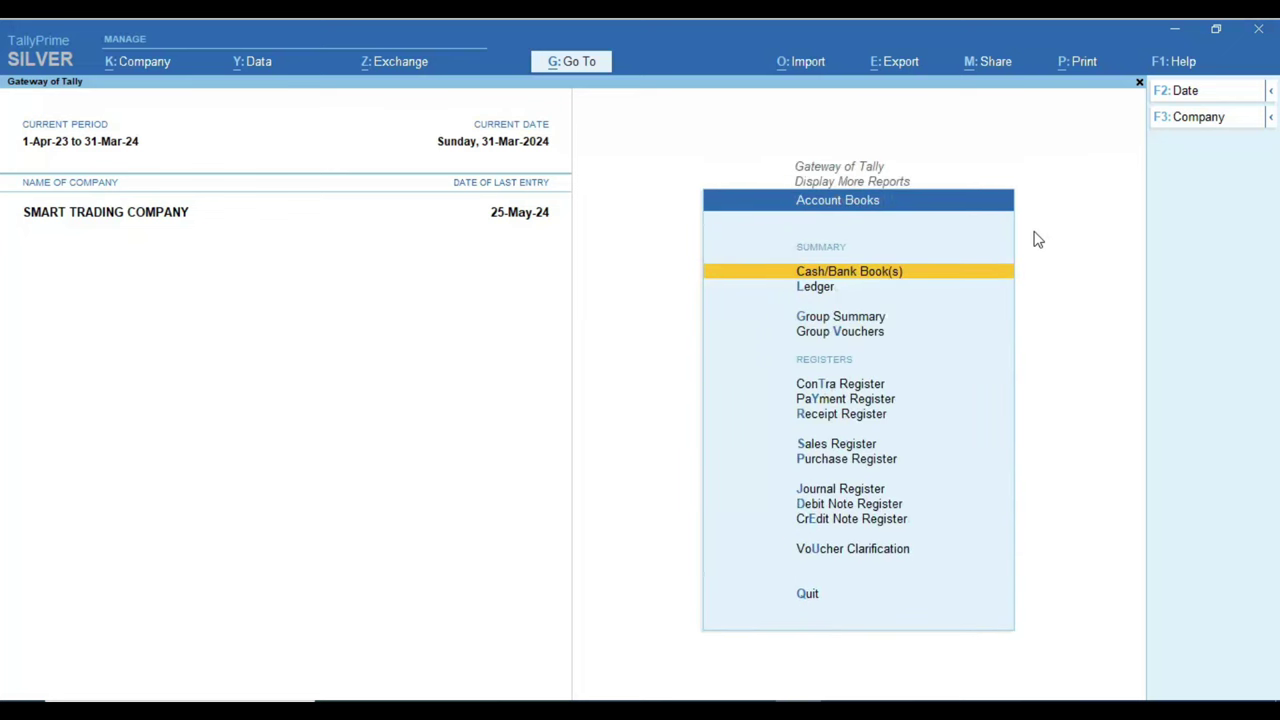
- Open the Purchase Register from Account Books and examine its debit Grand Total
key("Down")
key("Down")
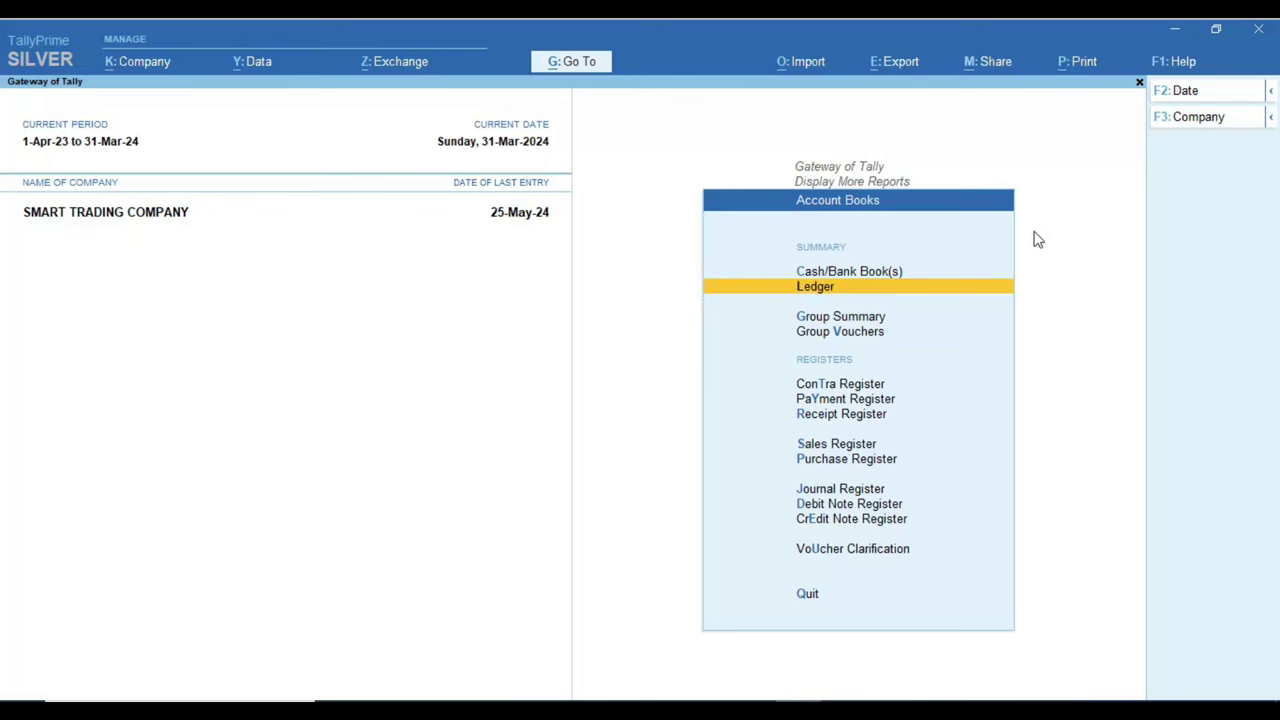
key("Down")
key("Down")
key("Down")
key("Down")
key("Down")
key("Down")
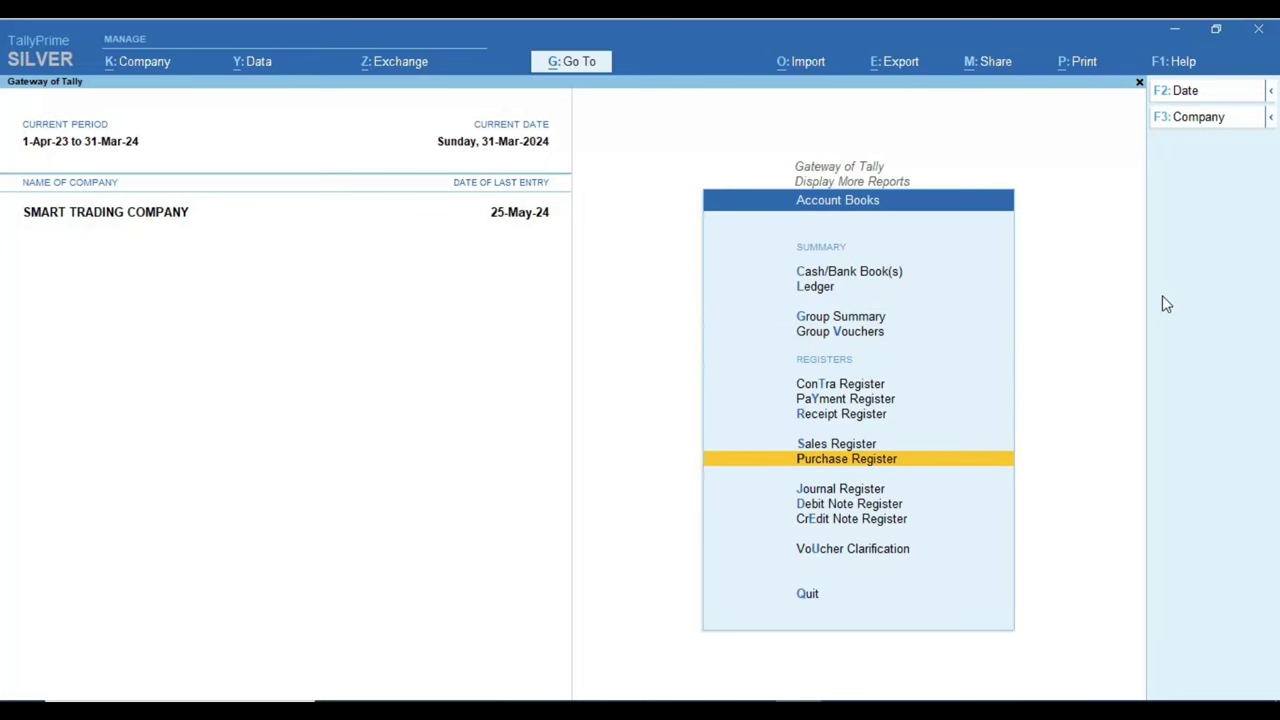
key("Return")
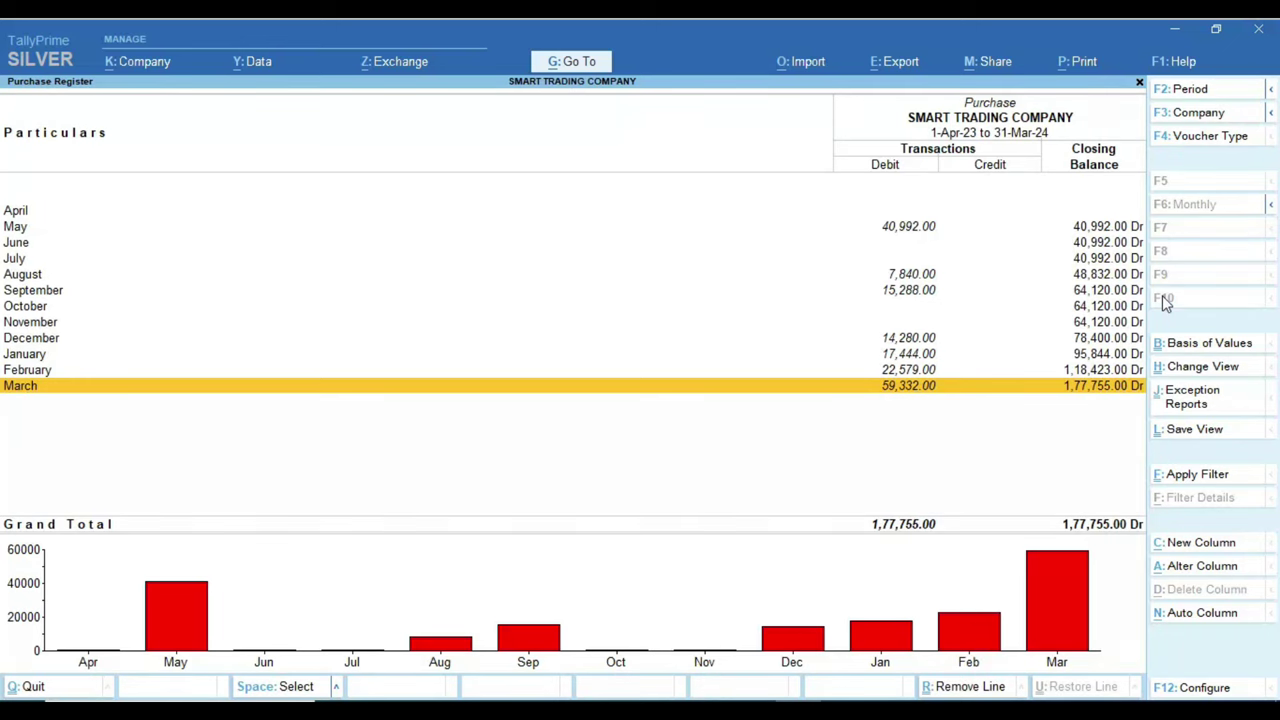
left_click(878, 538)
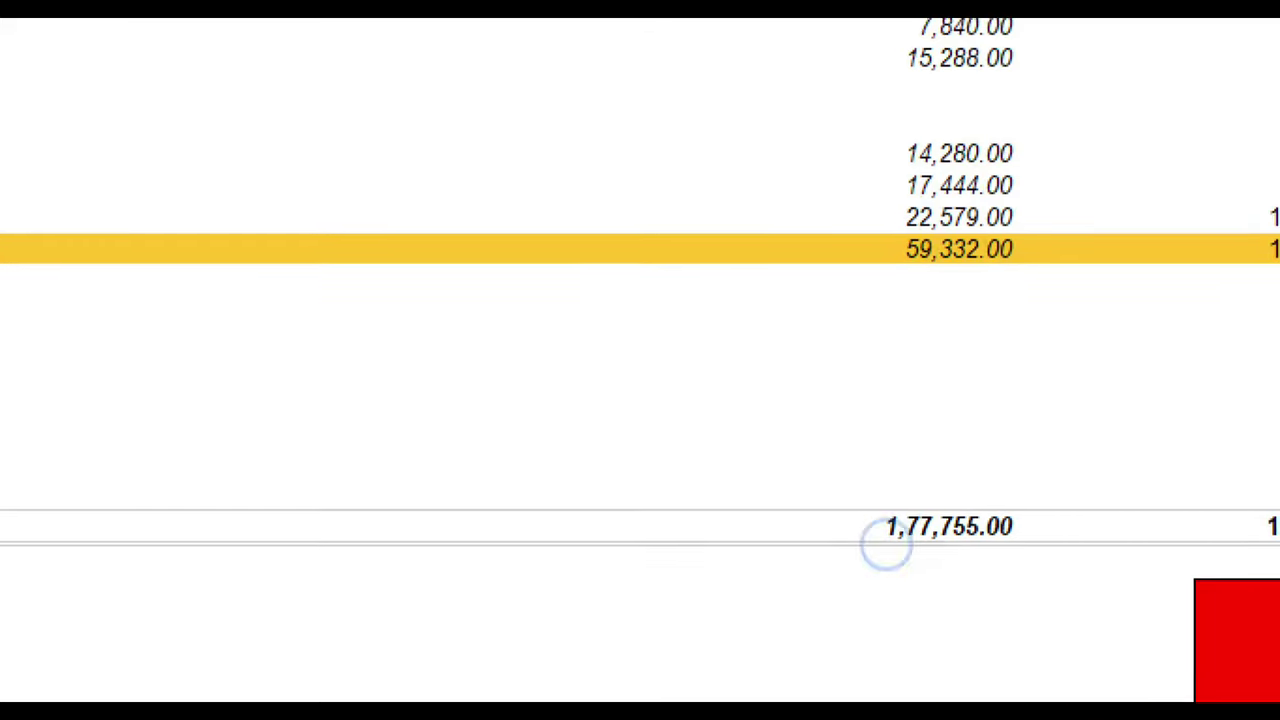
left_click_drag(865, 490, 1060, 560)
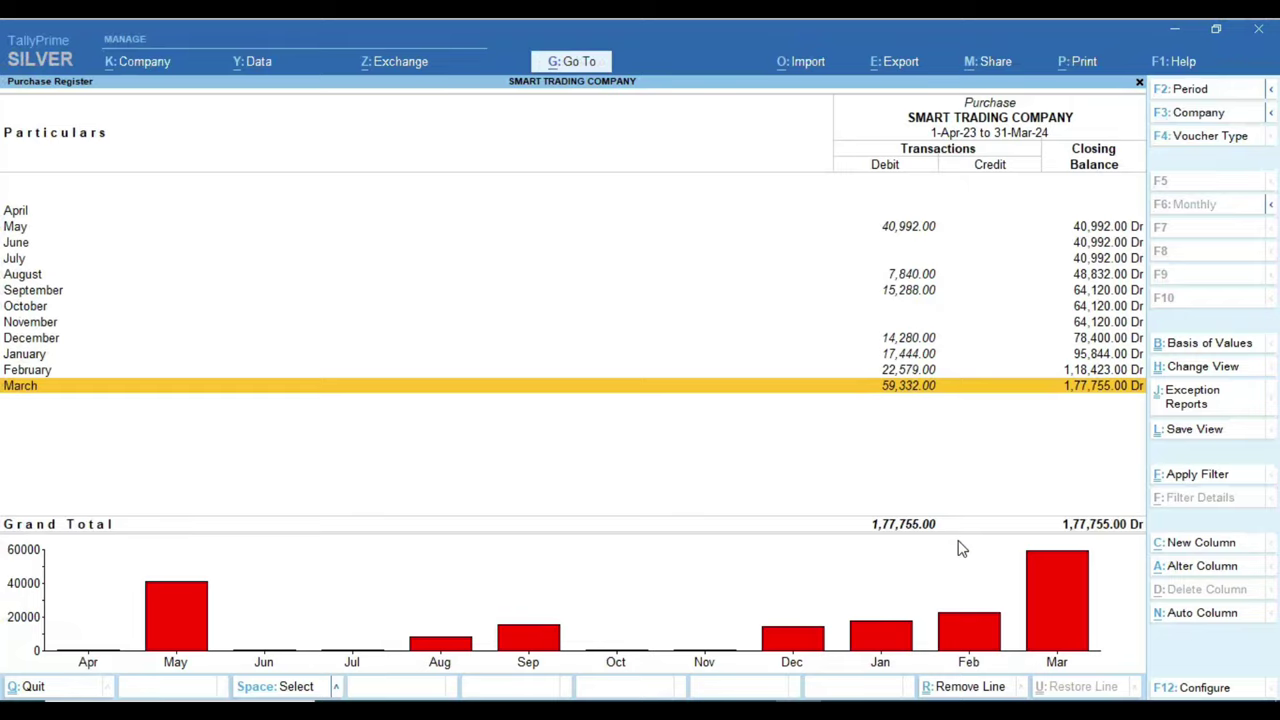
- Open March's purchase vouchers and set the list's period to 1-Apr-23 to 31-Mar-24
key("Return")
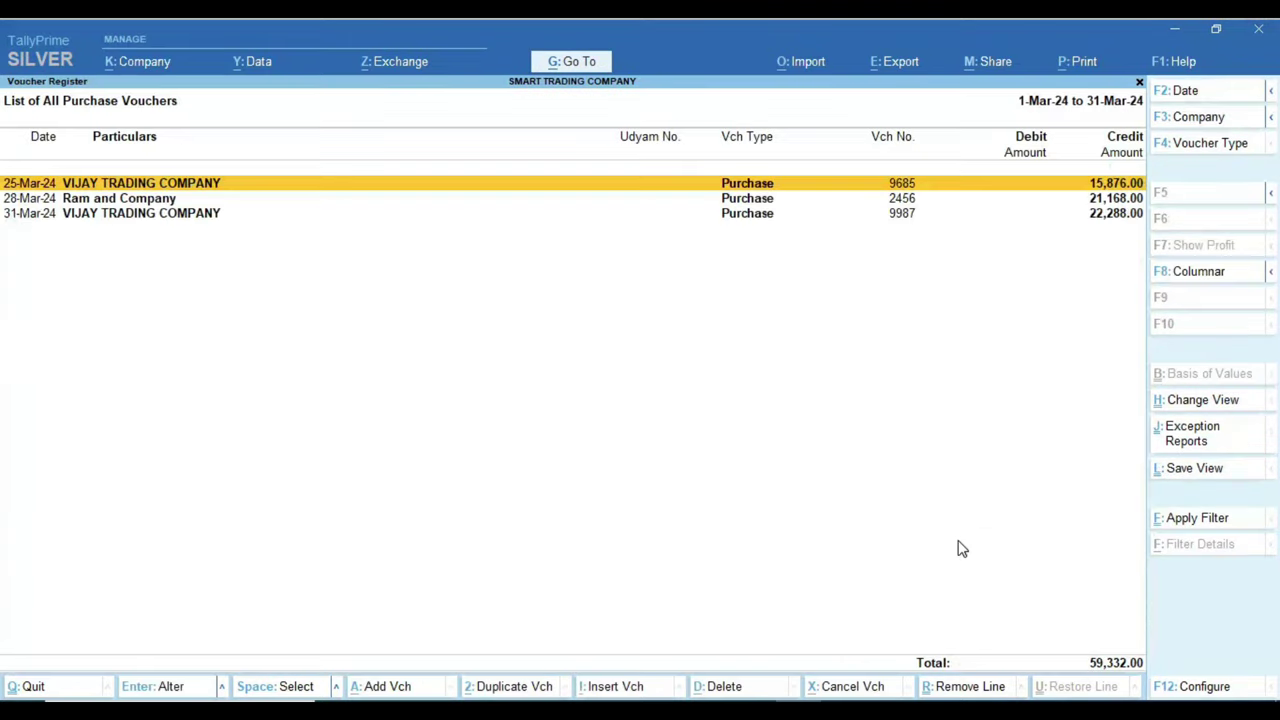
key("F2")
key("Return")
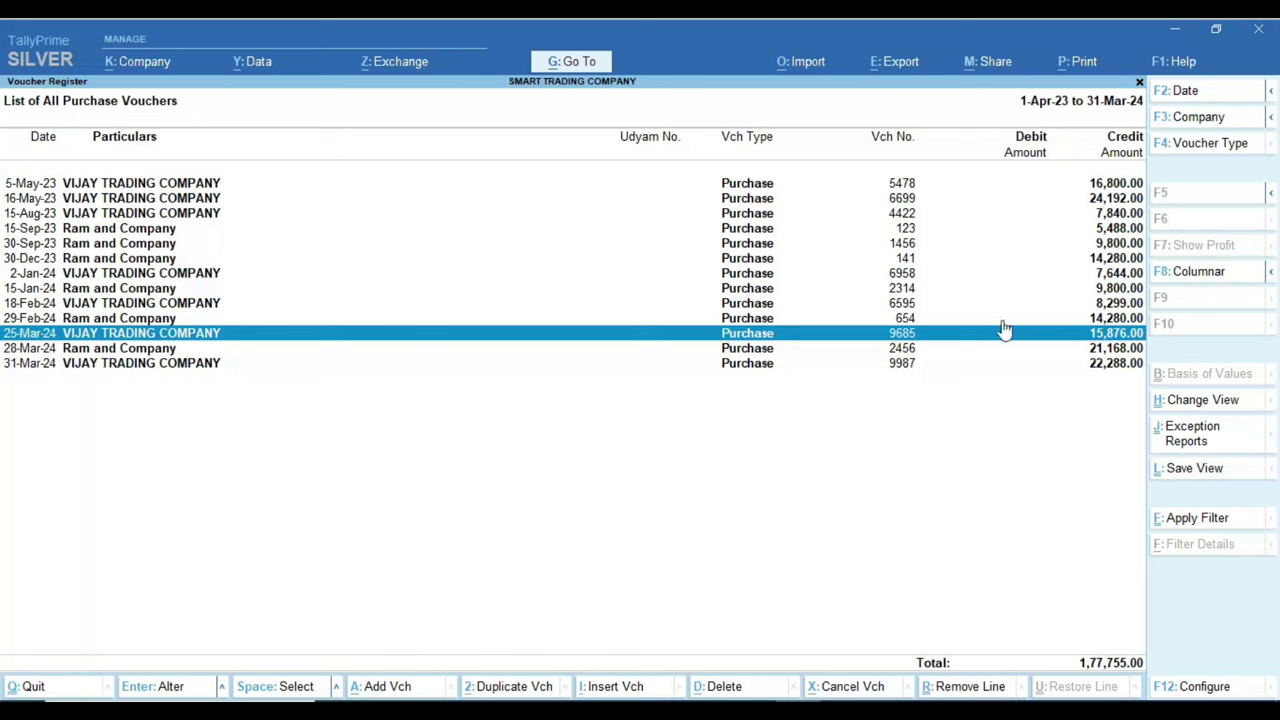
- Show the purchase vouchers as a columnar register, accepting the existing column options
left_click(1205, 274)
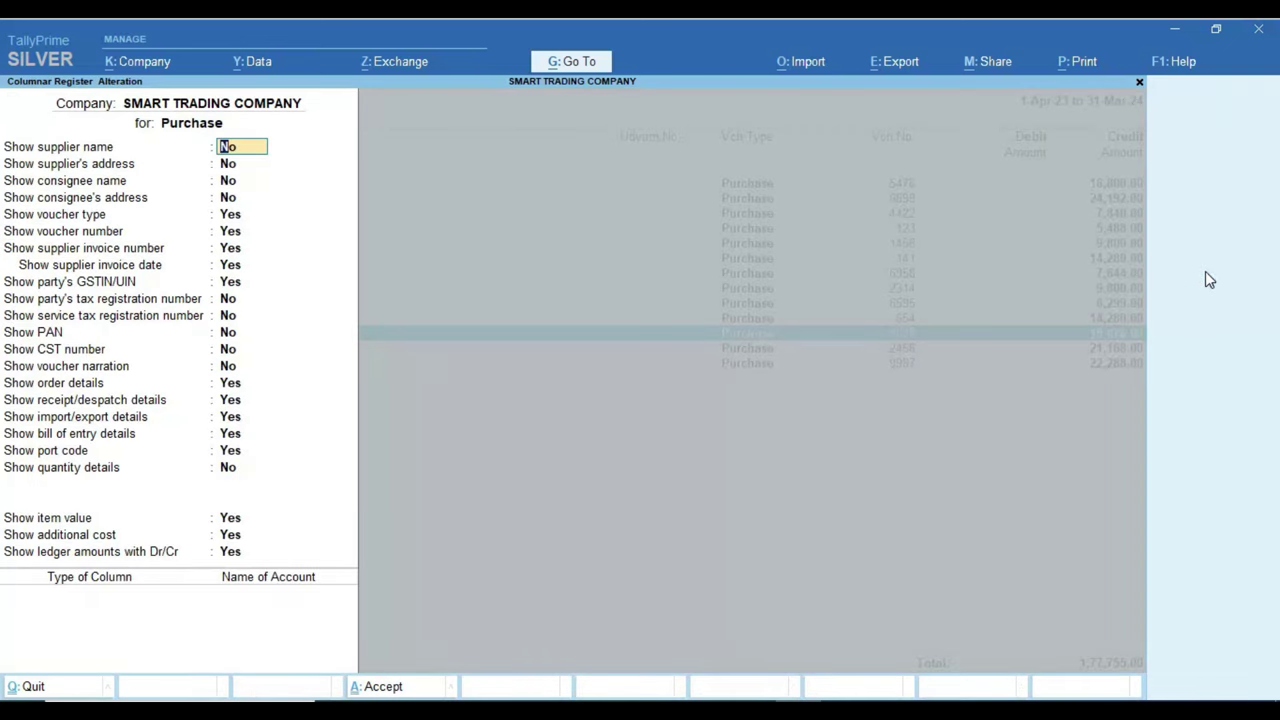
key("Return")
key("Return")
key("Return")
key("Return")
key("Return")
key("Return")
key("Return")
key("Return")
key("Return")
key("Return")
key("Return")
key("Return")
key("Return")
key("Return")
key("Return")
key("Return")
key("Return")
key("Return")
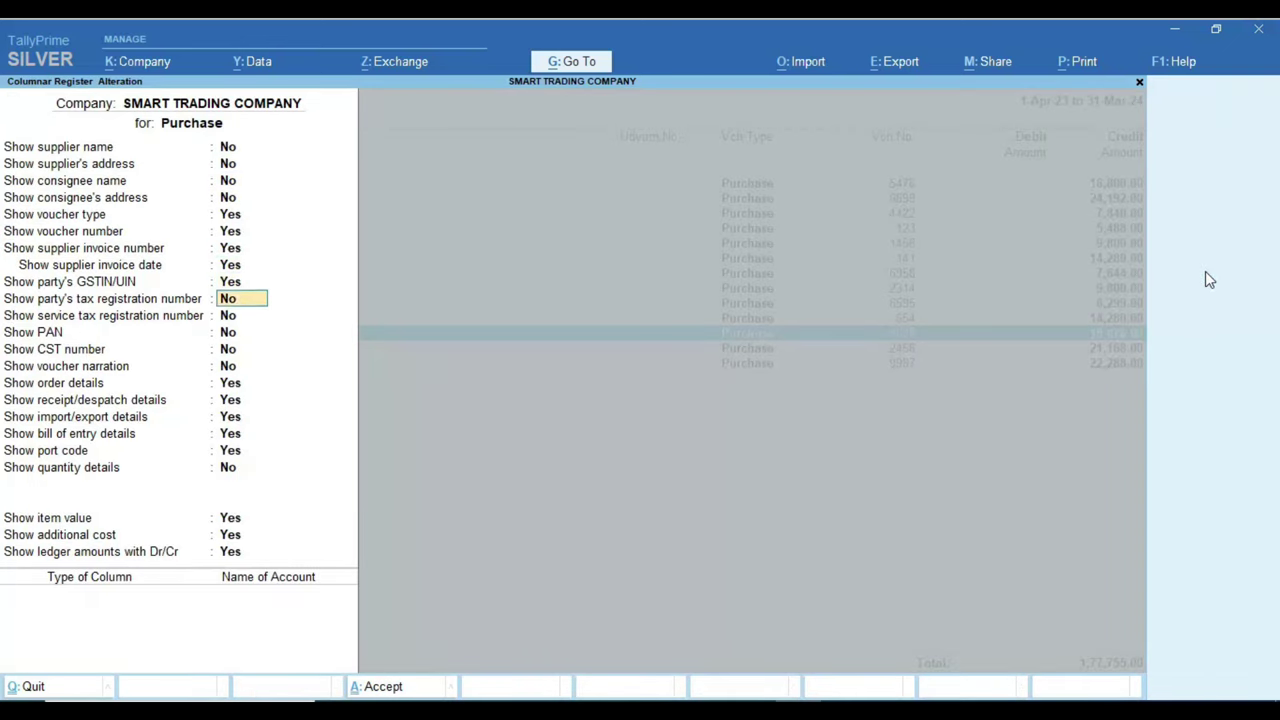
key("Return")
key("Return")
key("Return")
key("Return")
key("Return")
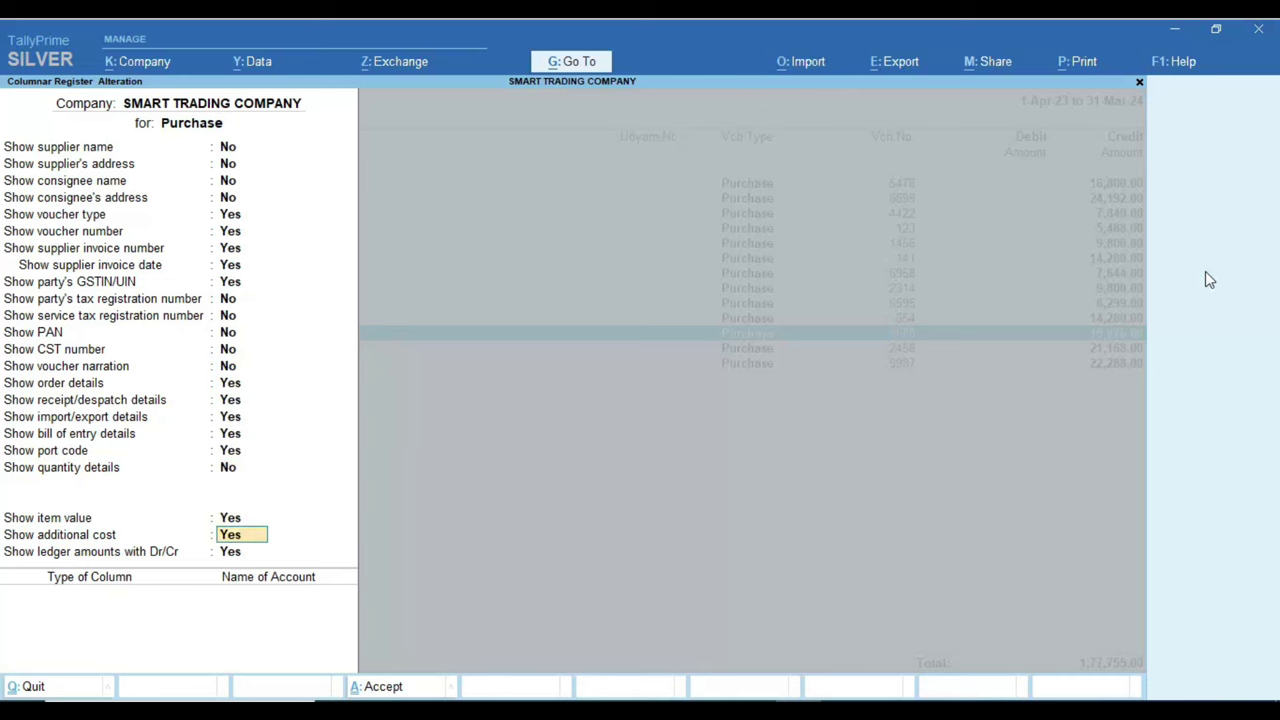
key("Return")
key("Return")
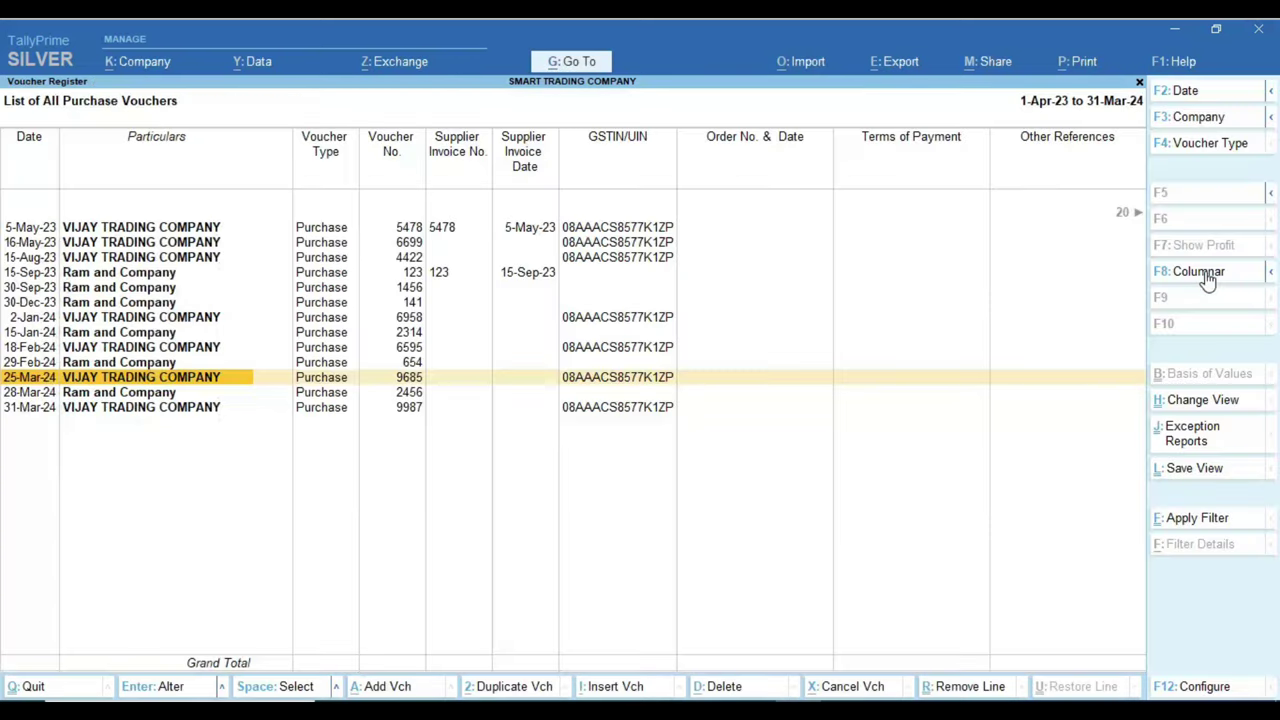
- Examine the columnar purchase register's columns from the 5-May-23 voucher across to ROUNDED OFF/ON
key("Up")
key("Up")
key("Up")
key("Up")
key("Up")
key("Up")
key("Up")
key("Up")
key("Up")
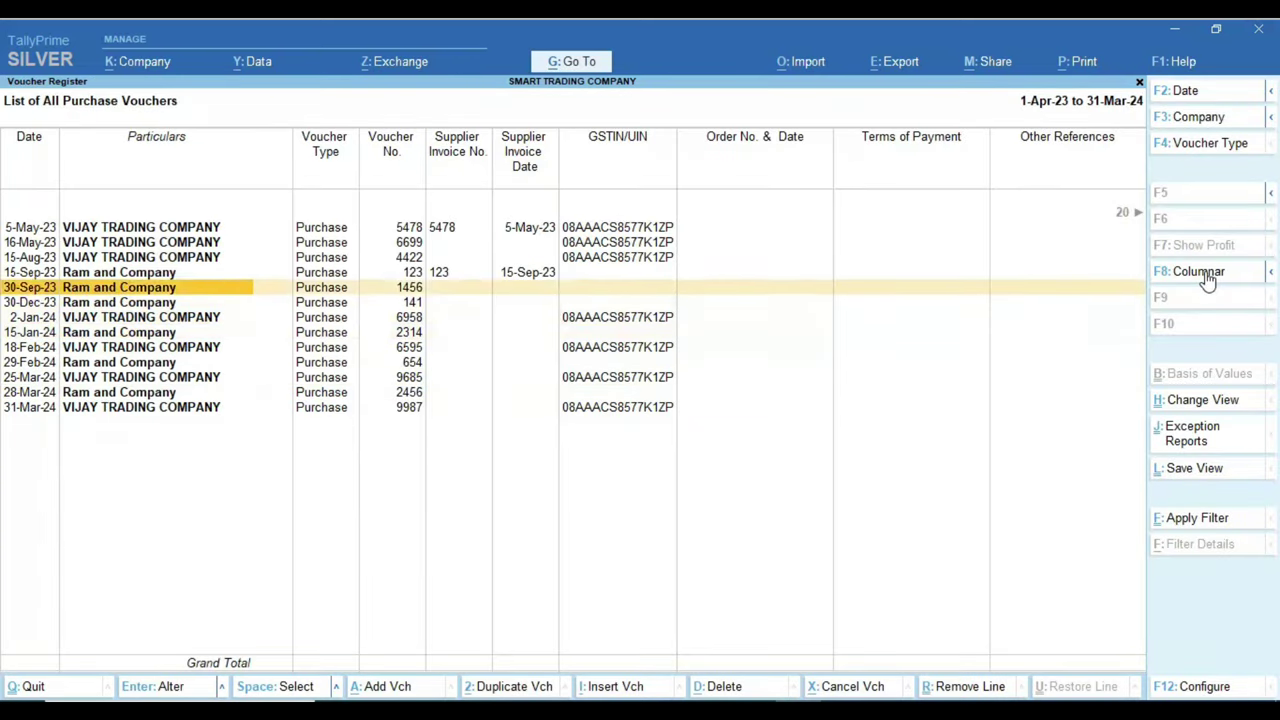
key("Up")
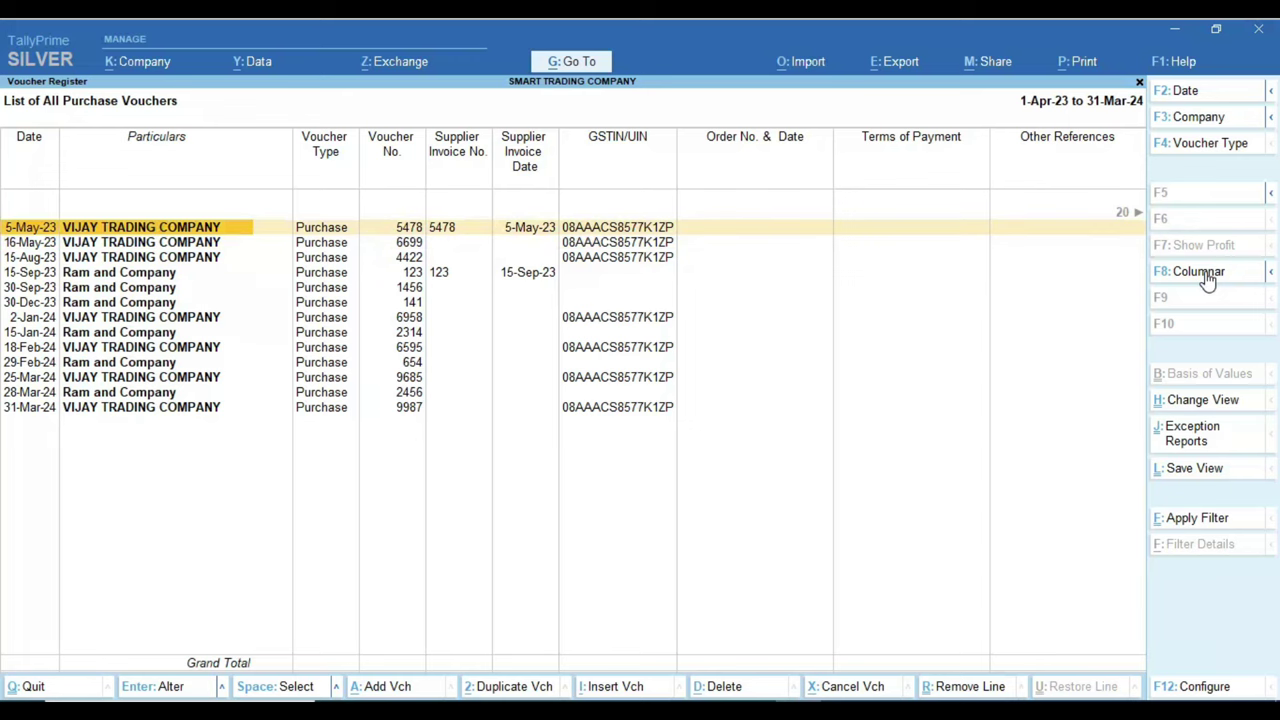
key("Right")
key("Right")
key("Right")
key("Right")
key("Right")
key("Right")
key("Right")
key("Right")
key("Right")
key("Right")
key("Right")
key("Right")
key("Right")
key("Right")
key("Right")
key("Right")
key("Right")
key("Right")
key("Right")
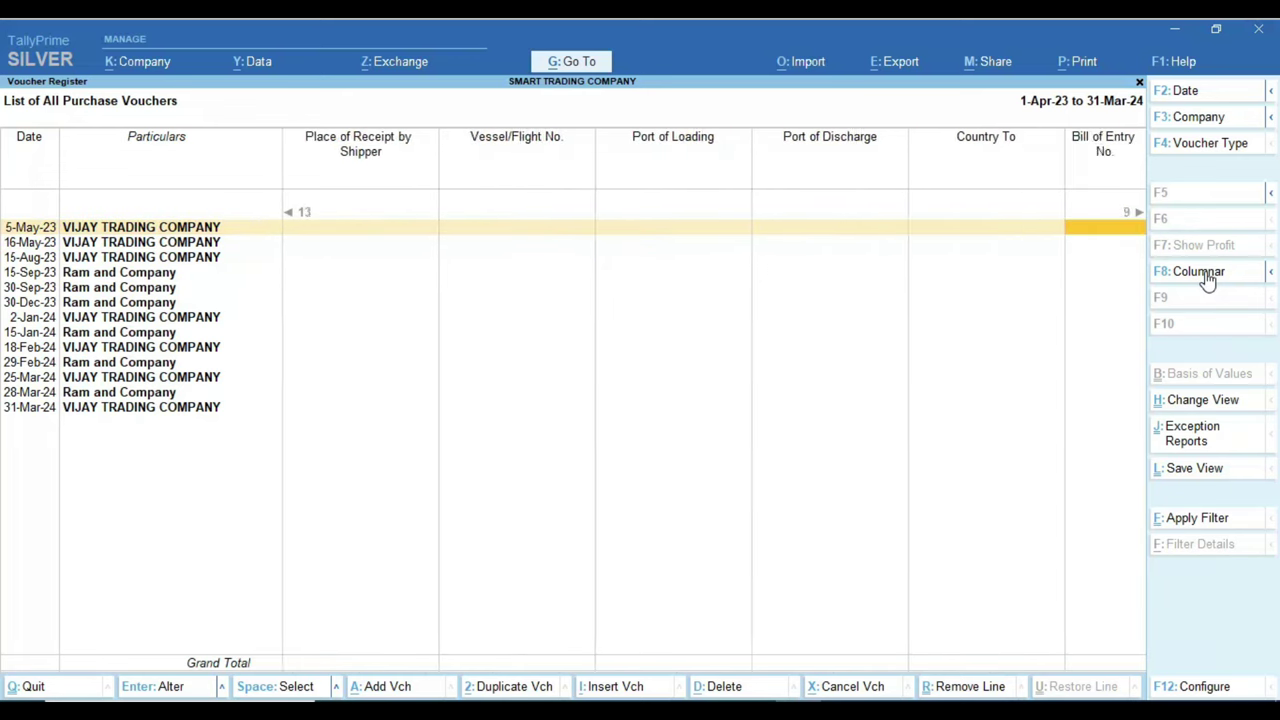
key("Right")
key("Right")
key("Right")
key("Right")
key("Right")
key("Right")
key("Right")
key("Right")
key("Right")
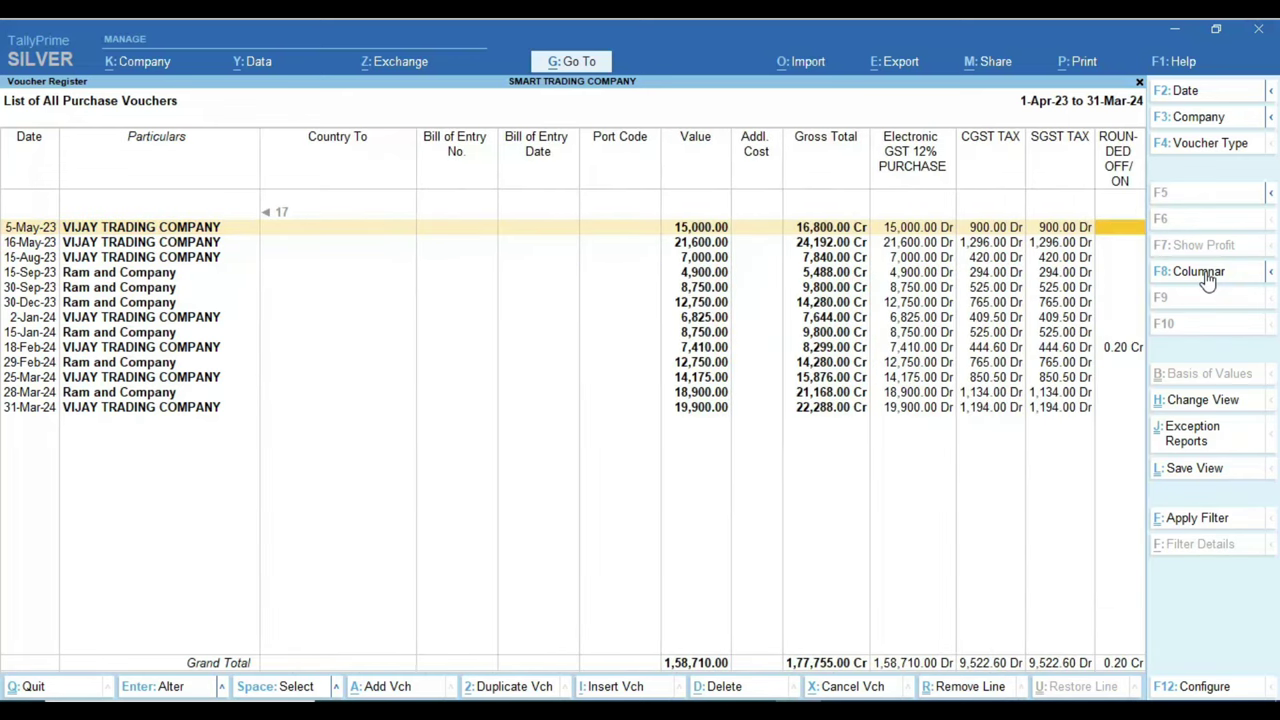
- Examine the Gross Total column of the columnar purchase register
key("Left")
key("Left")
key("Left")
key("Left")
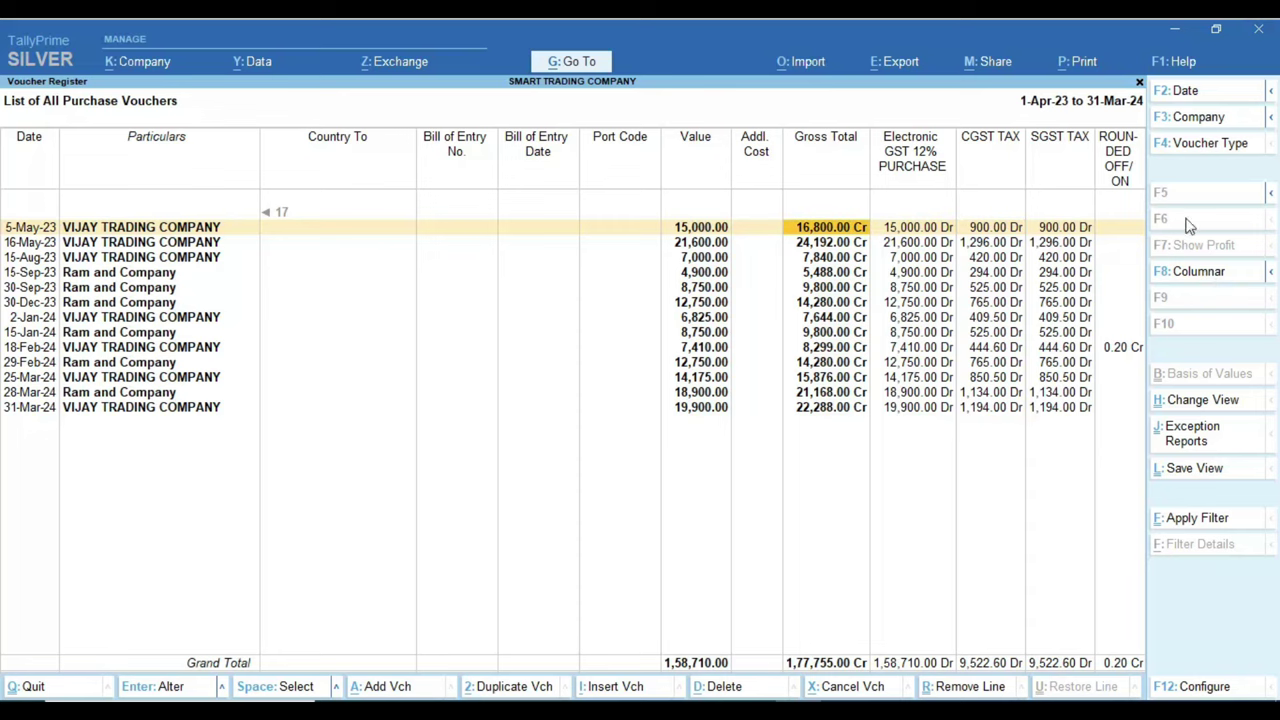
key("ctrl")
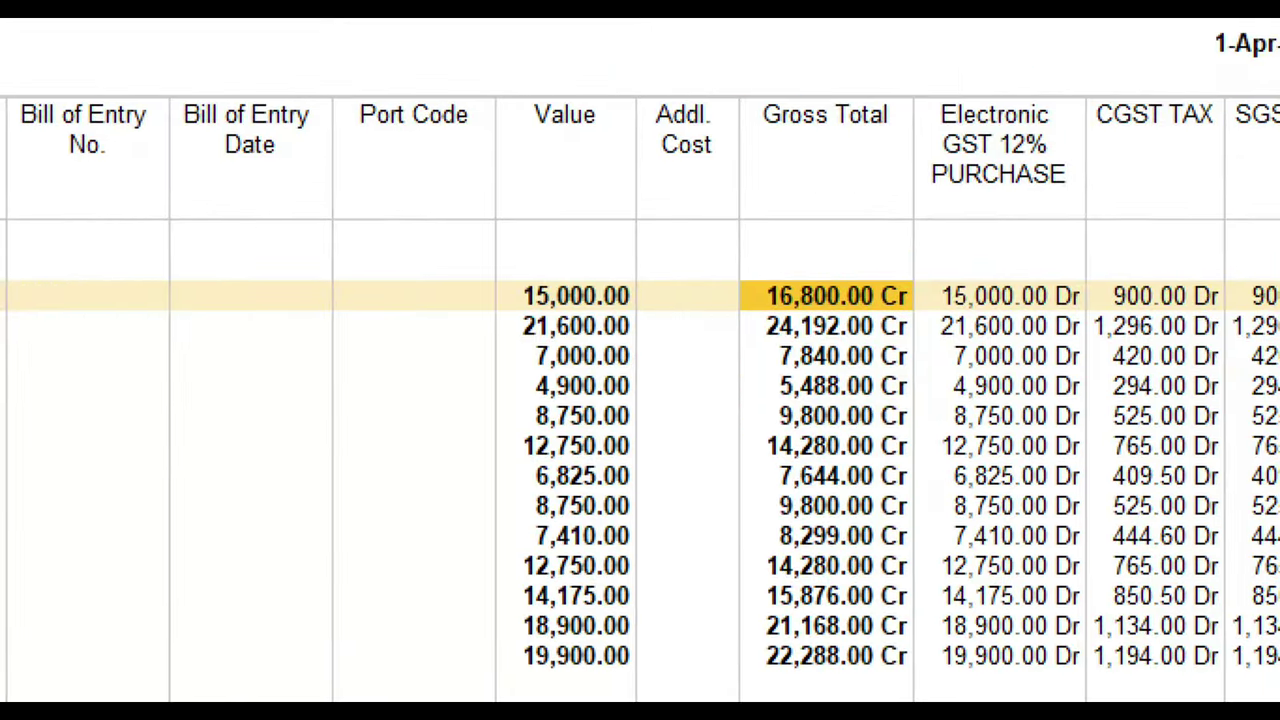